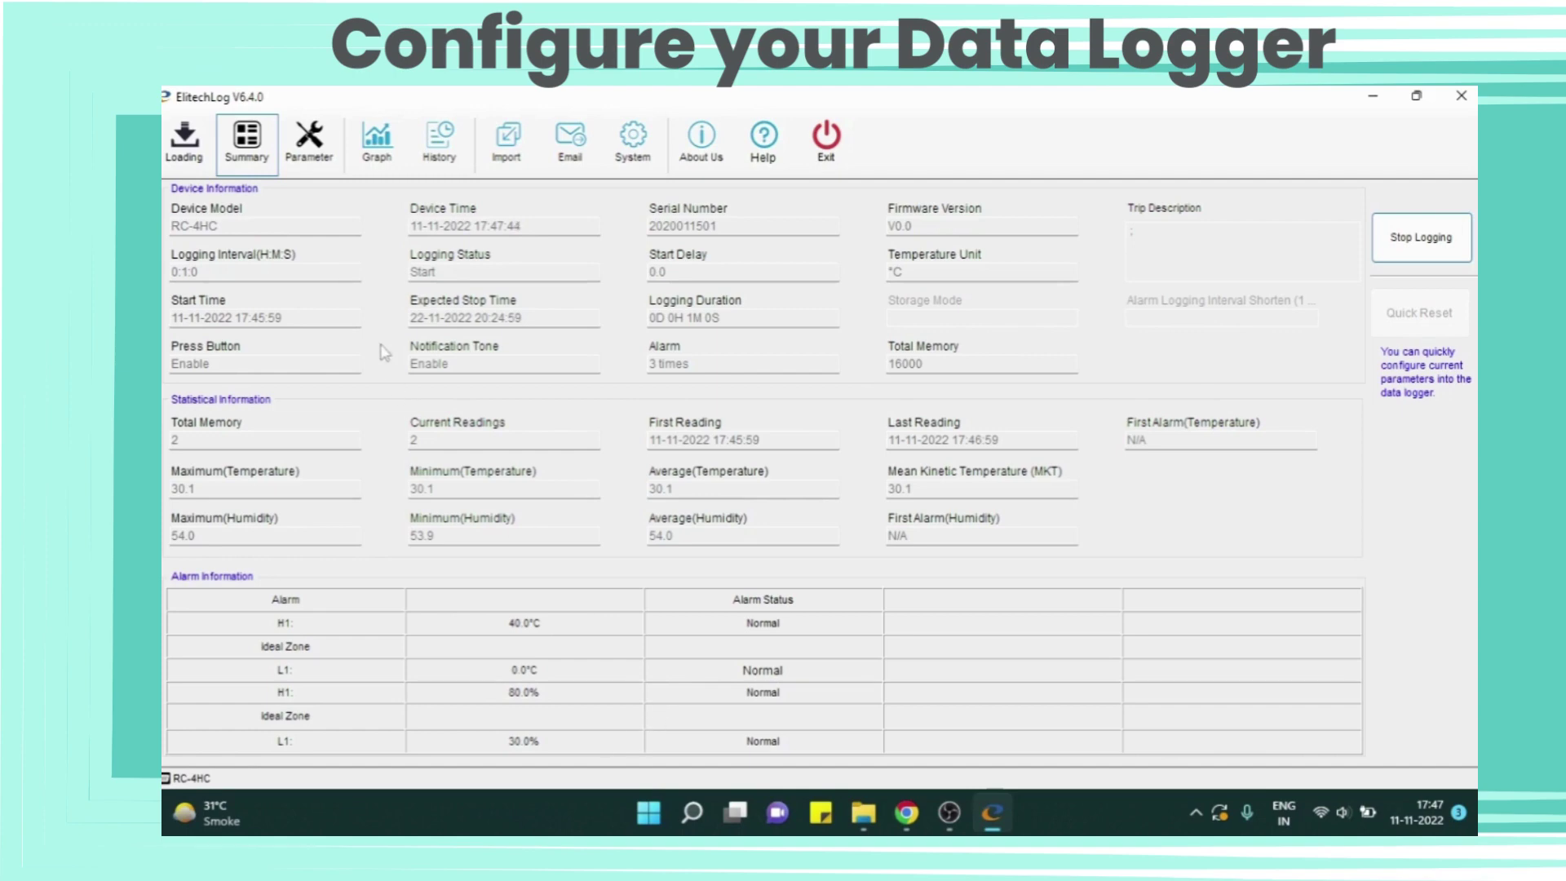
Step: Open the parameter settings and check the available hour and minute values for the logging interval
left_click(307, 150)
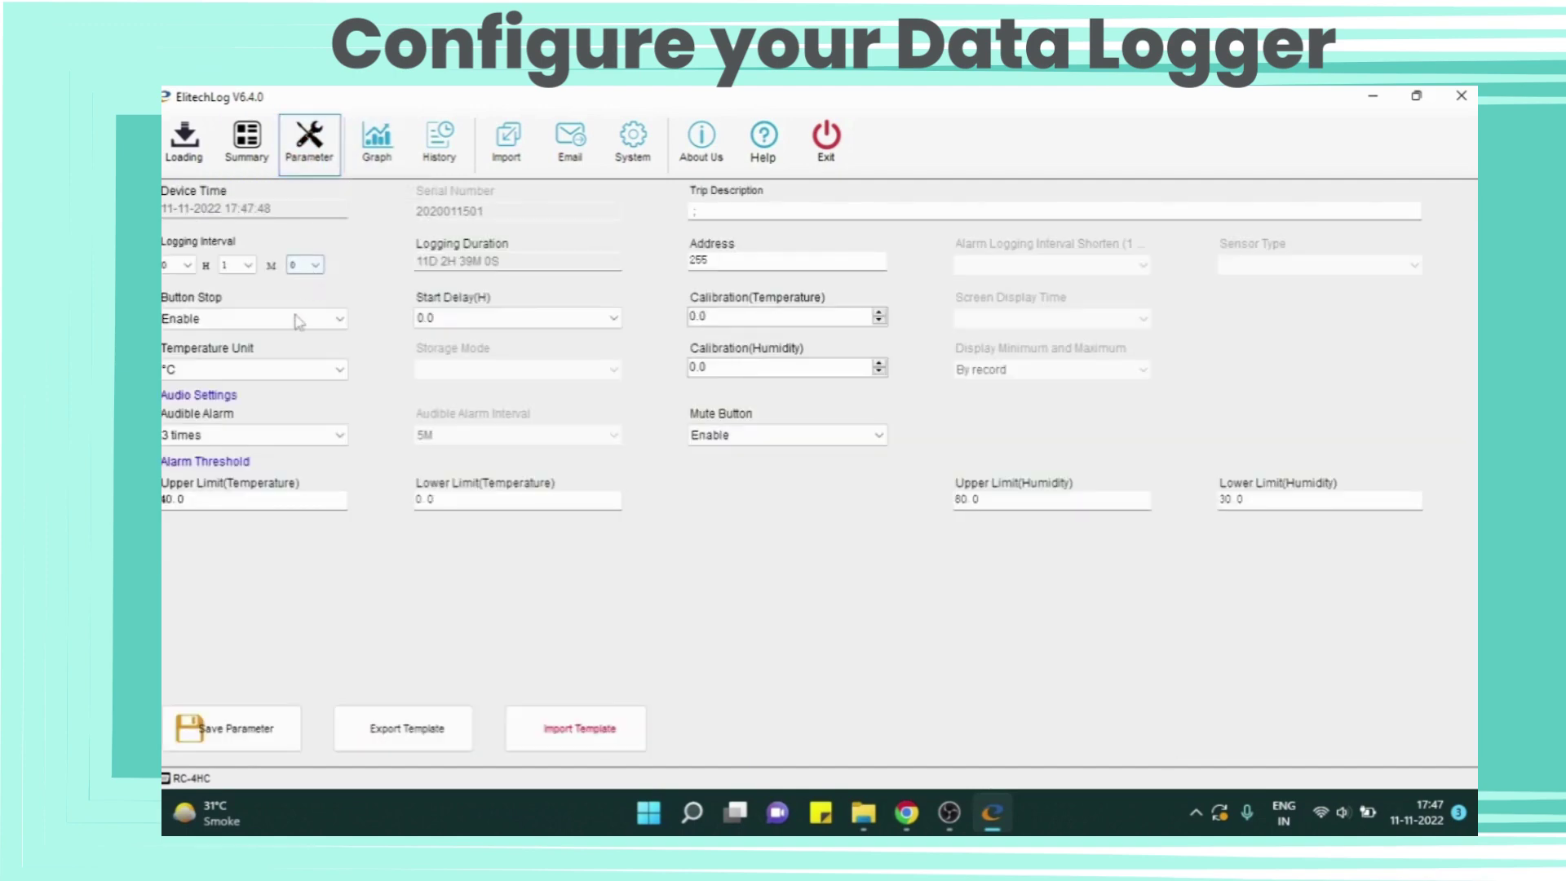
left_click(181, 269)
left_click(179, 279)
left_click(245, 265)
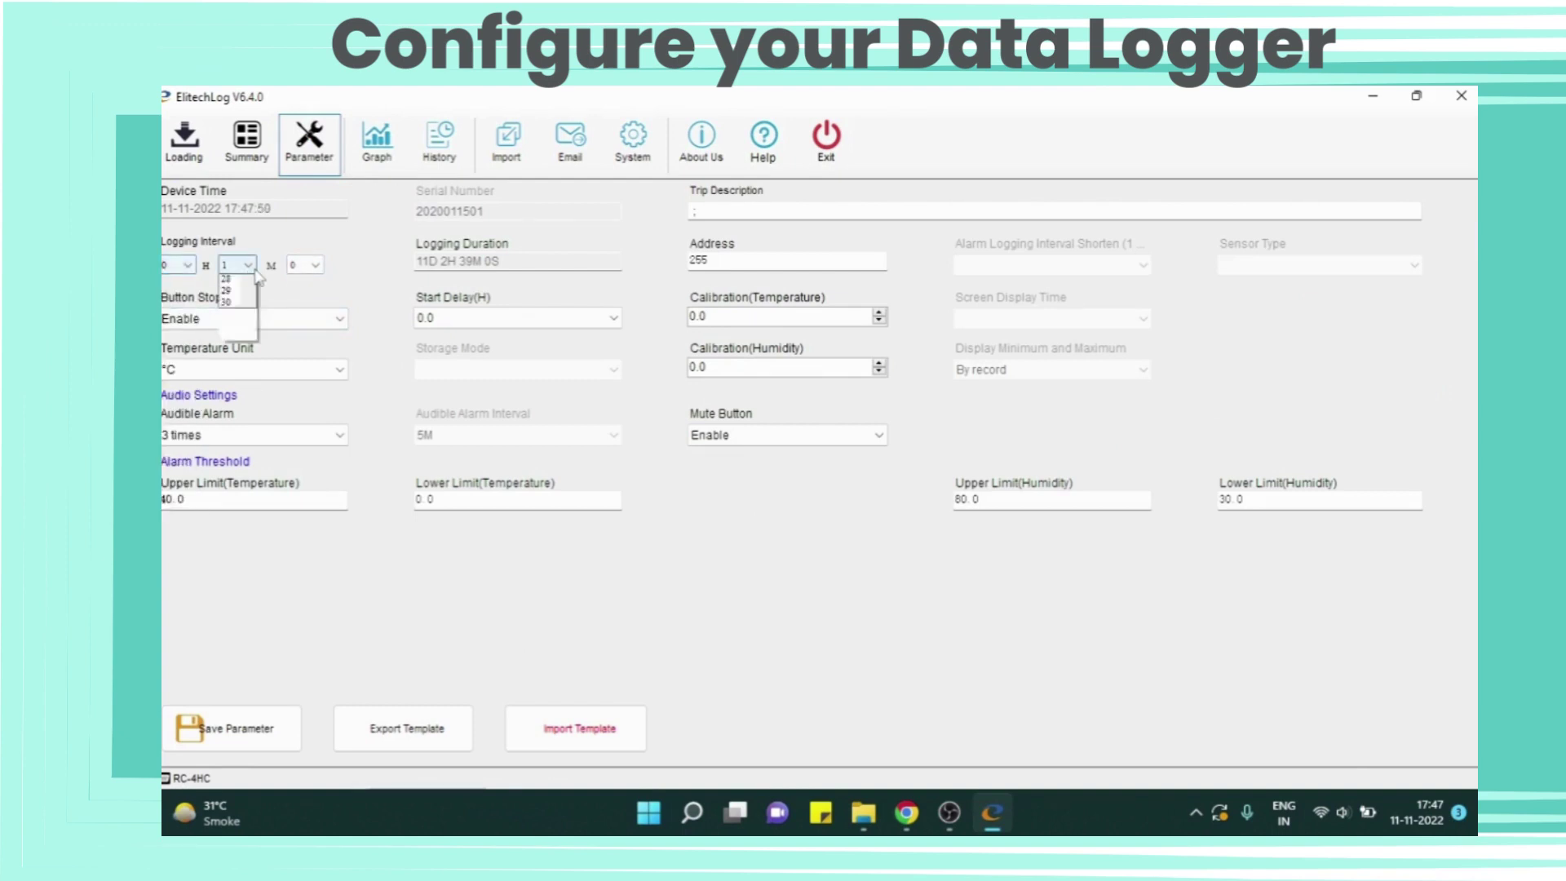
left_click(258, 277)
Step: Check the options for Button Stop, Temperature Unit and Audible Alarm, keeping Enable, °C and 3 times
left_click(340, 319)
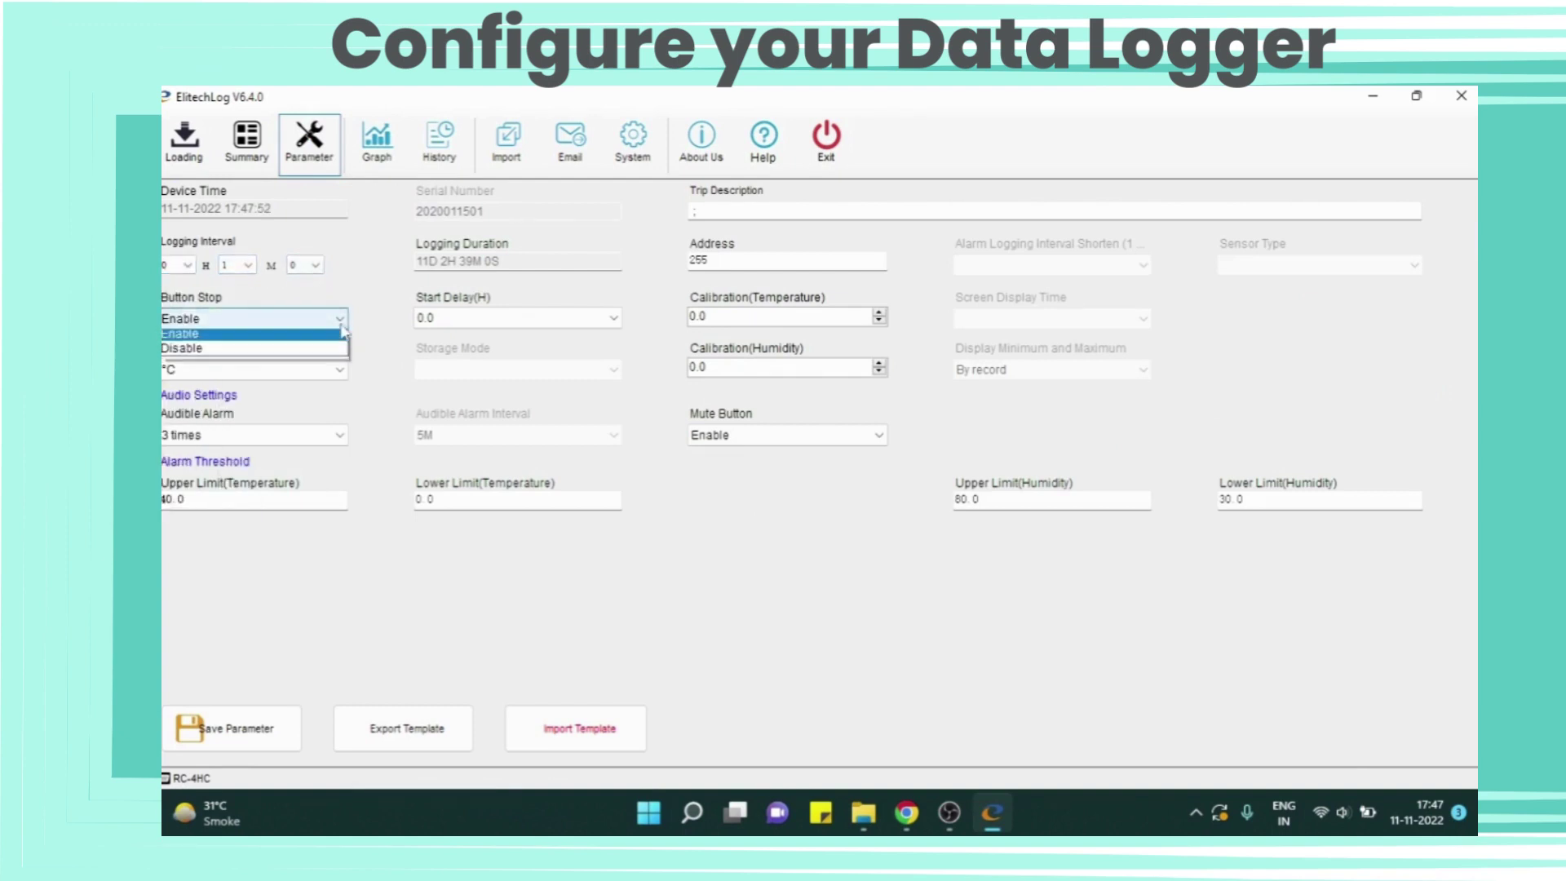
left_click(342, 331)
left_click(339, 369)
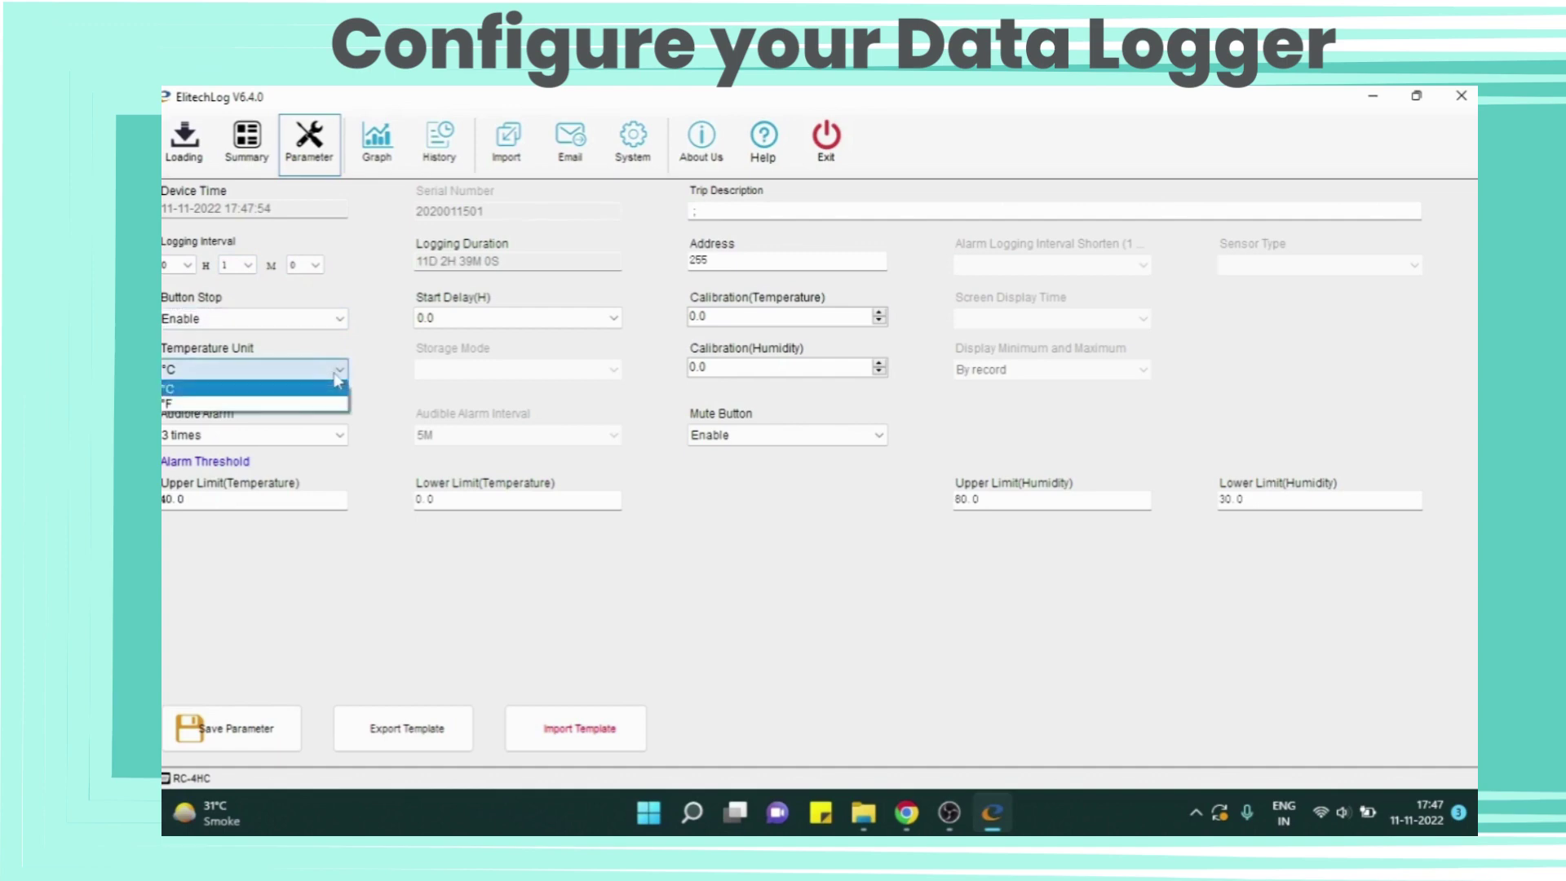
left_click(310, 383)
left_click(310, 441)
left_click(310, 451)
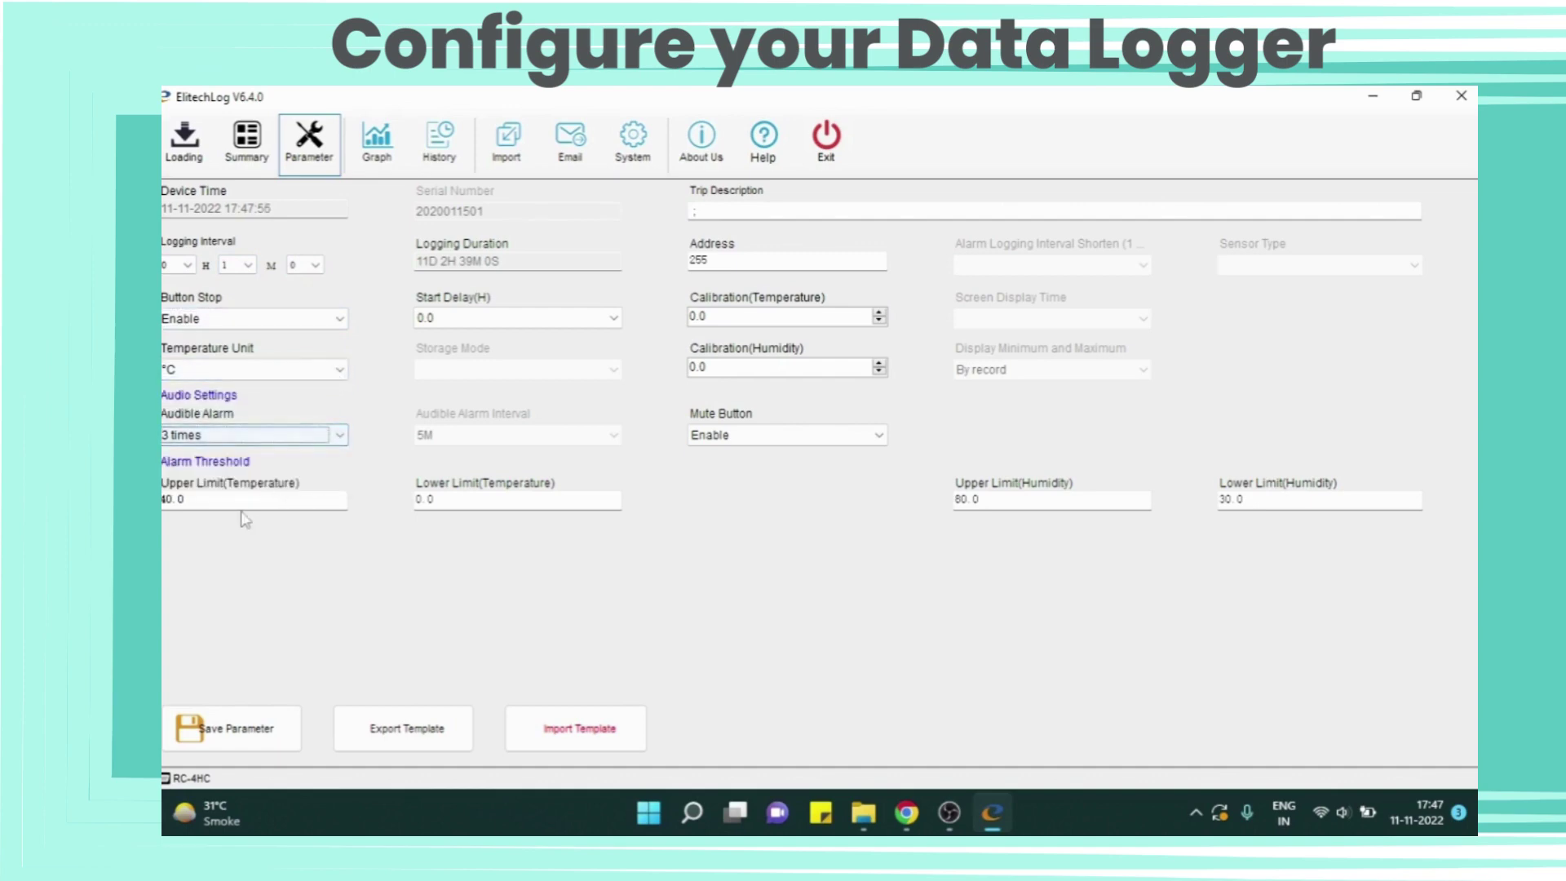
Step: Set the temperature alarm thresholds to an upper limit of 50 and a lower limit of 10
double_click(163, 505)
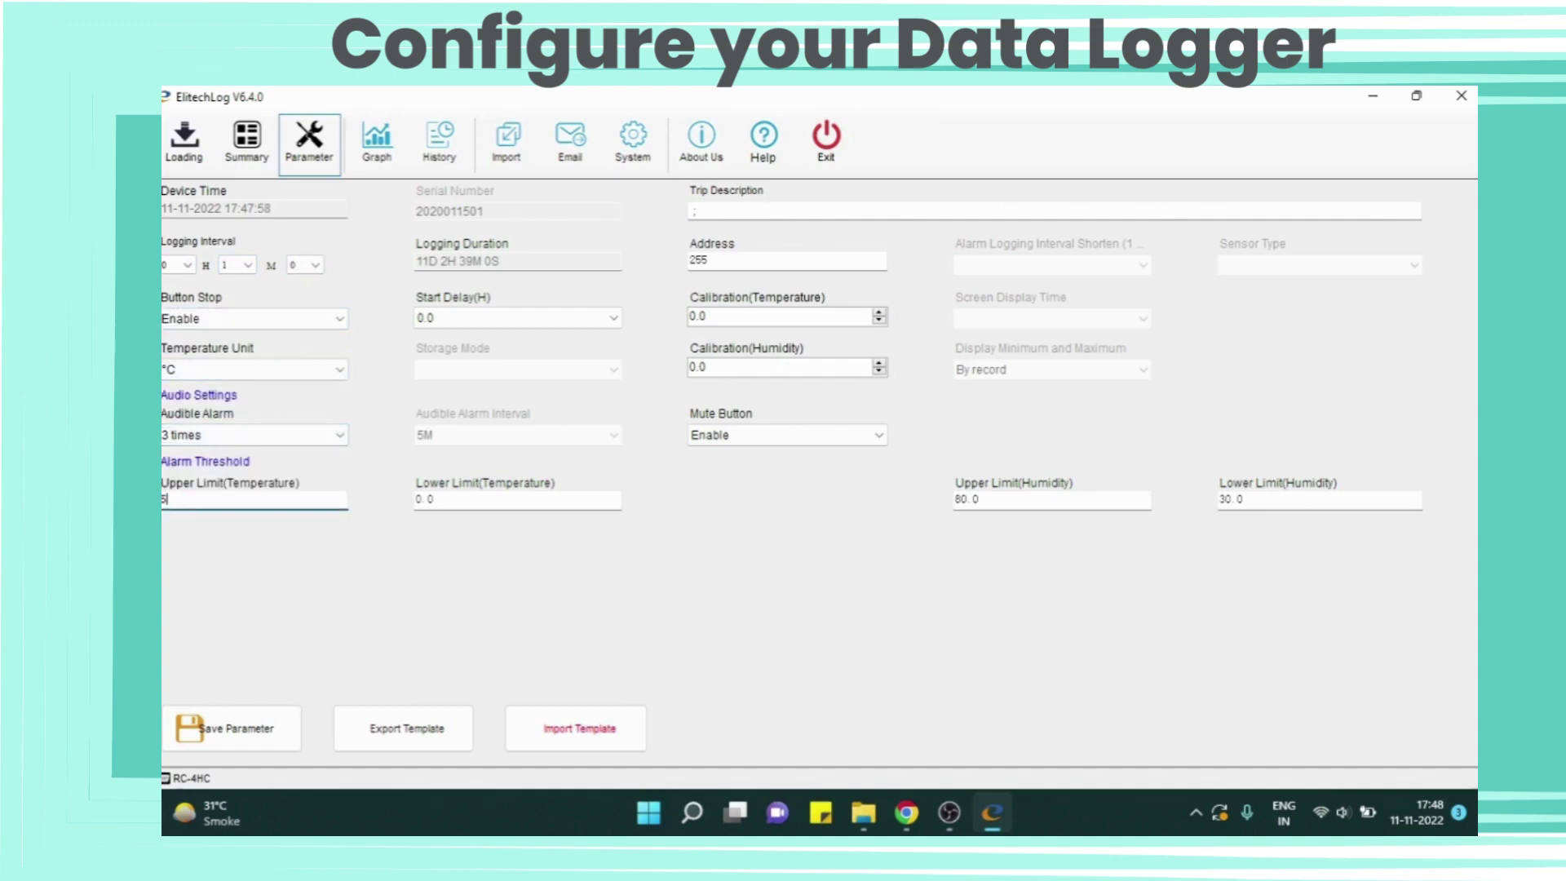
double_click(435, 501)
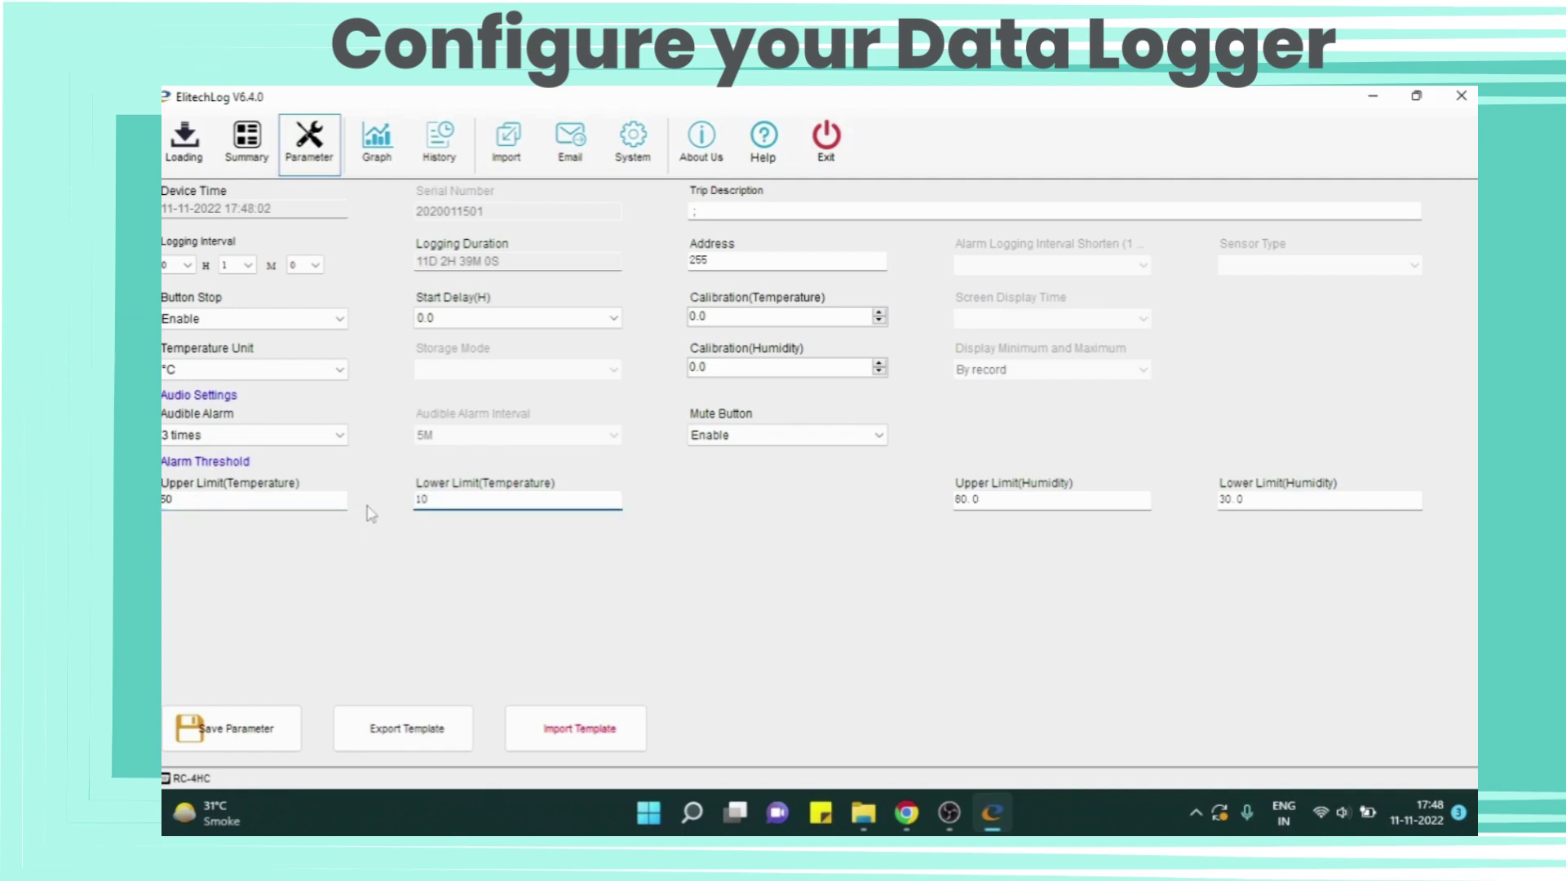
Step: Check the Start Delay, calibration and Mute Button settings, keeping a 0.0 delay, 0.0 calibration and Enable
left_click(444, 318)
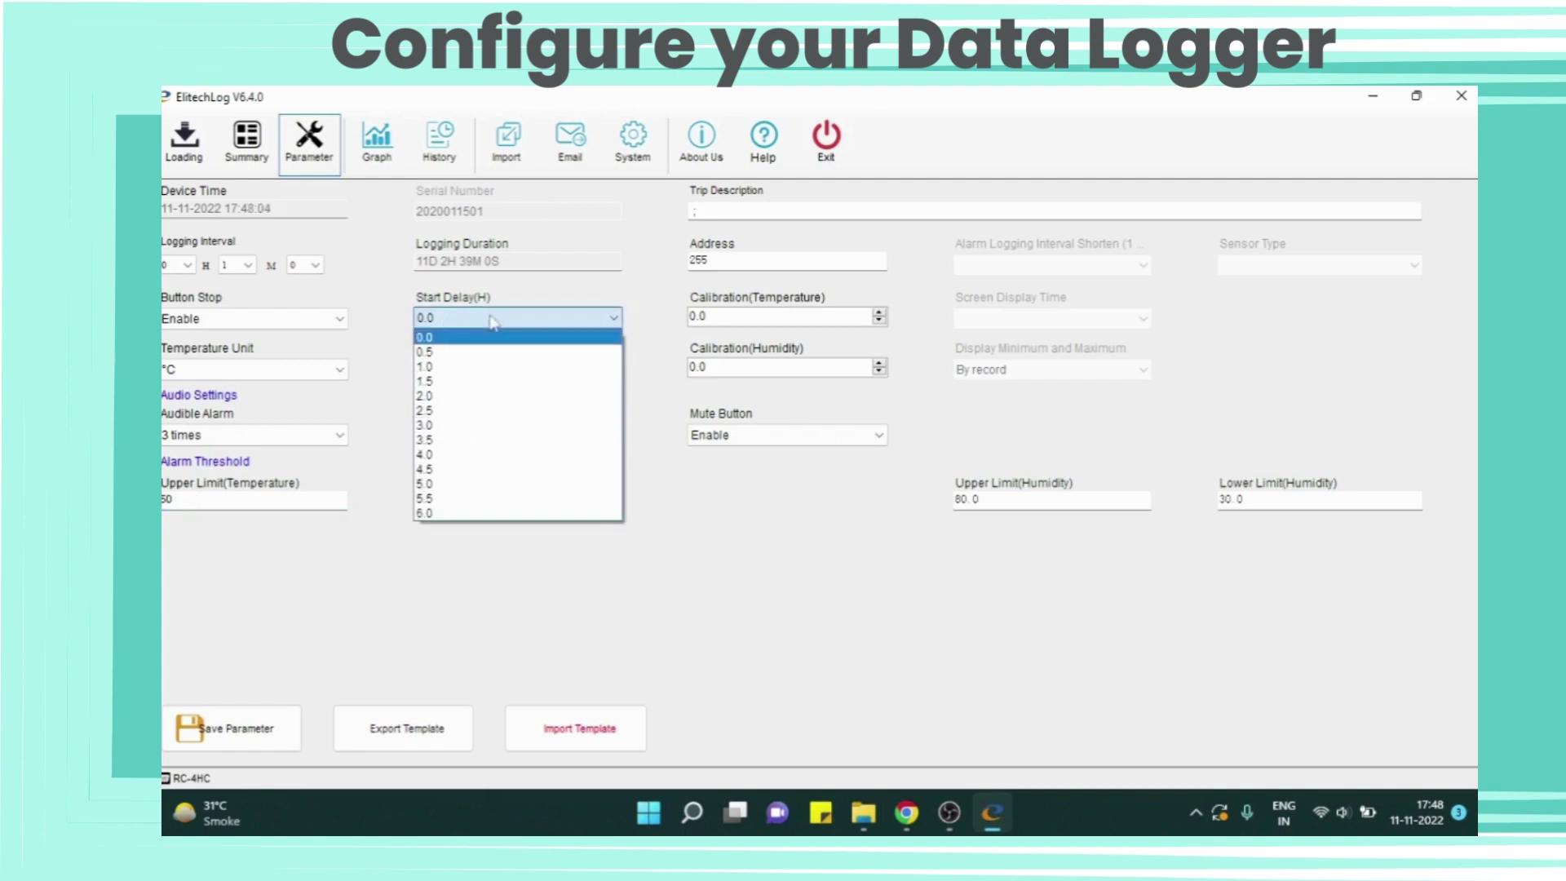
left_click(457, 328)
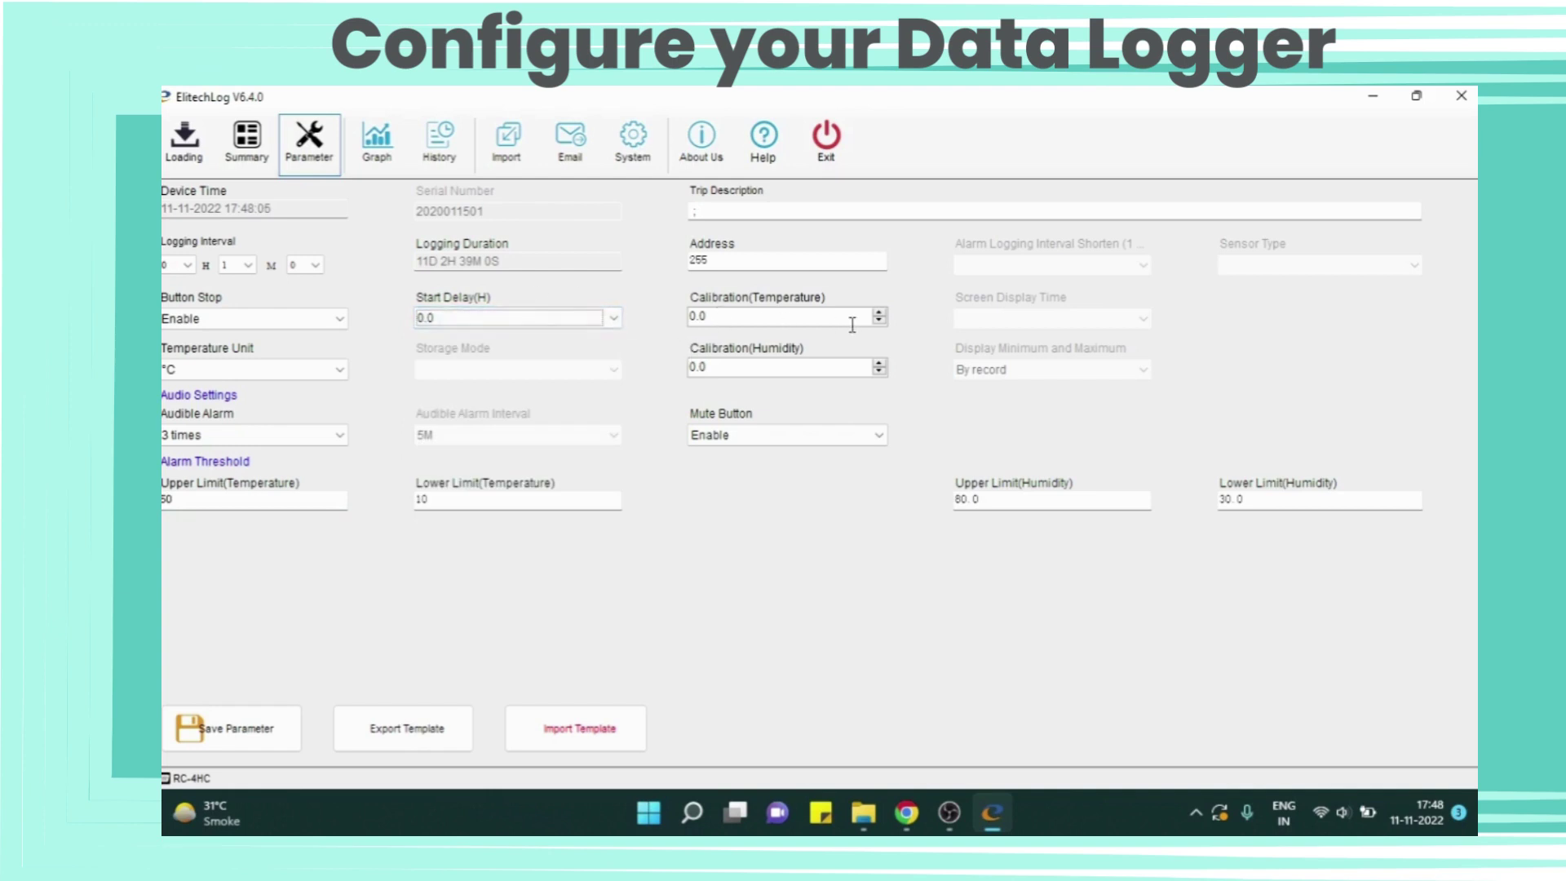
left_click(879, 313)
left_click(879, 313)
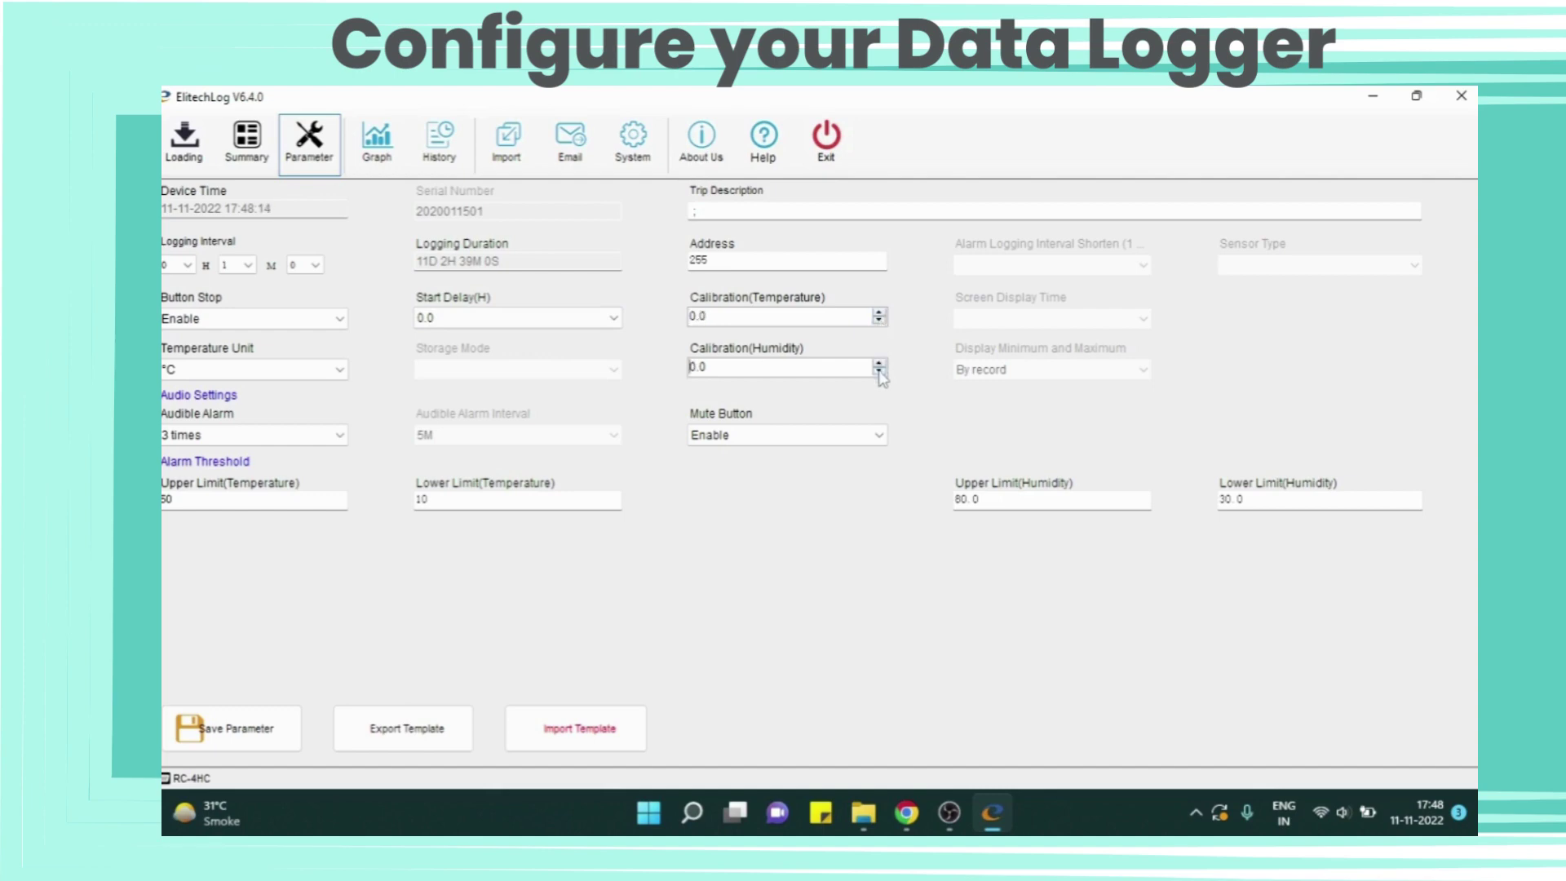
left_click(877, 434)
left_click(946, 564)
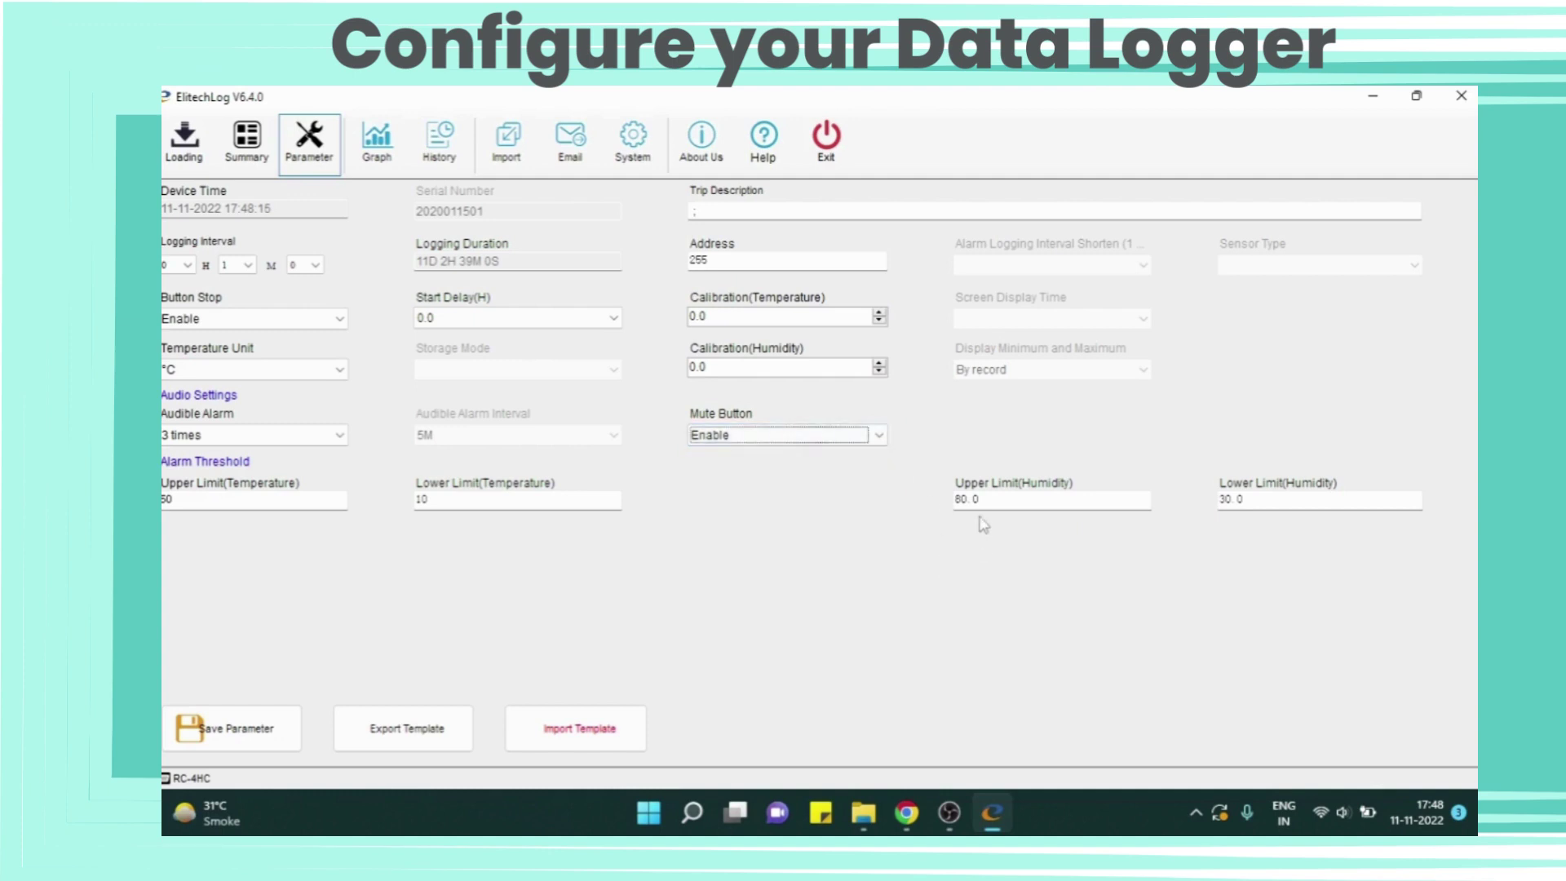
Step: Try to save the parameters with the existing humidity limits, but decline emptying the recorded data
left_click_drag(983, 503, 925, 506)
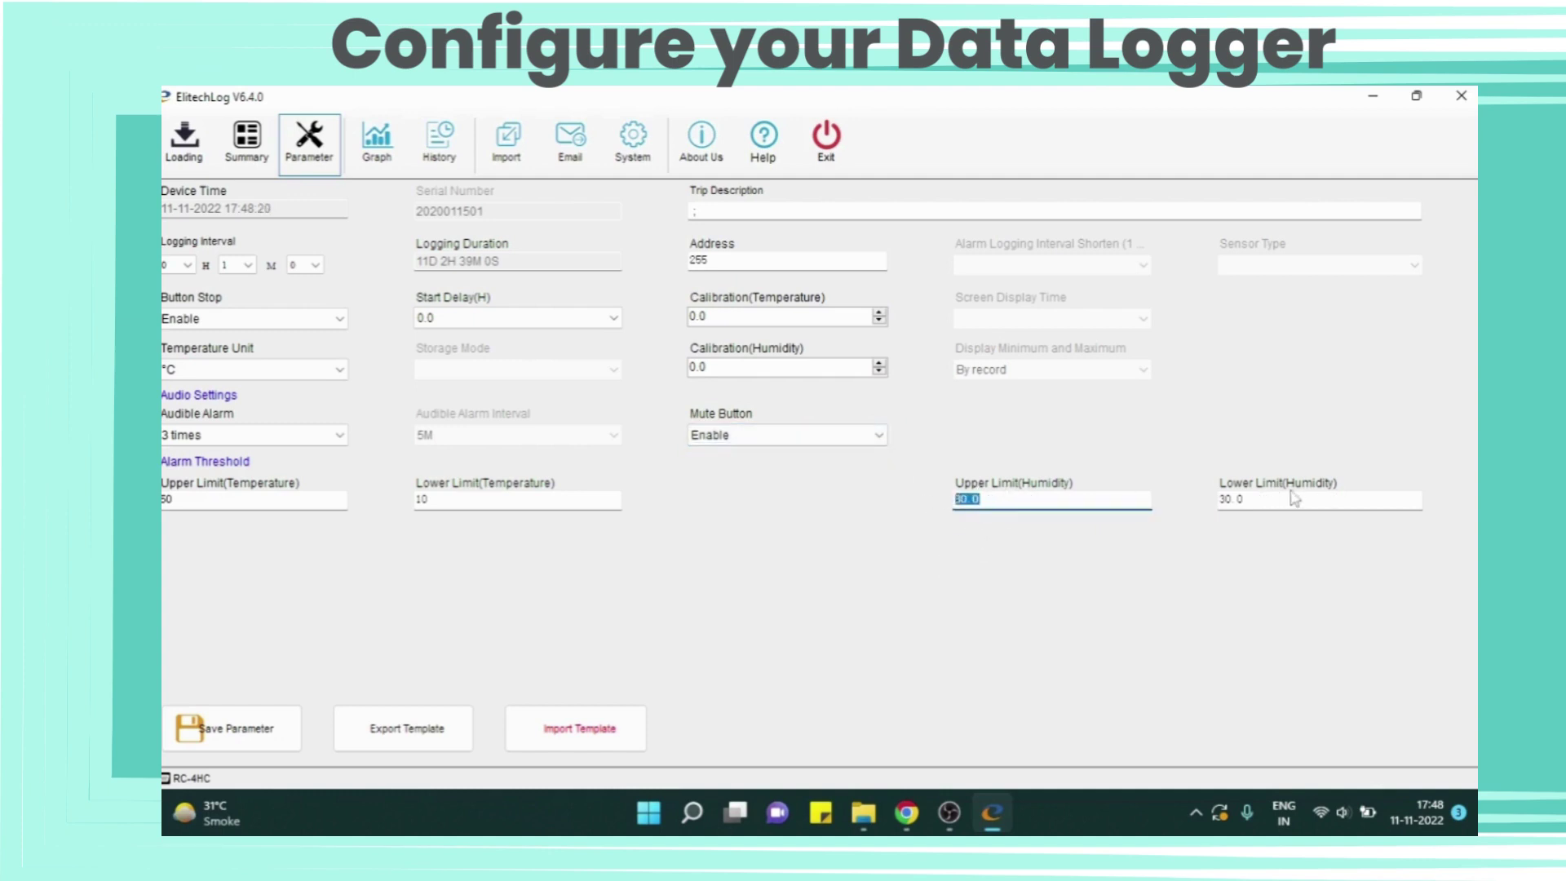
left_click_drag(1212, 499, 840, 583)
left_click(269, 708)
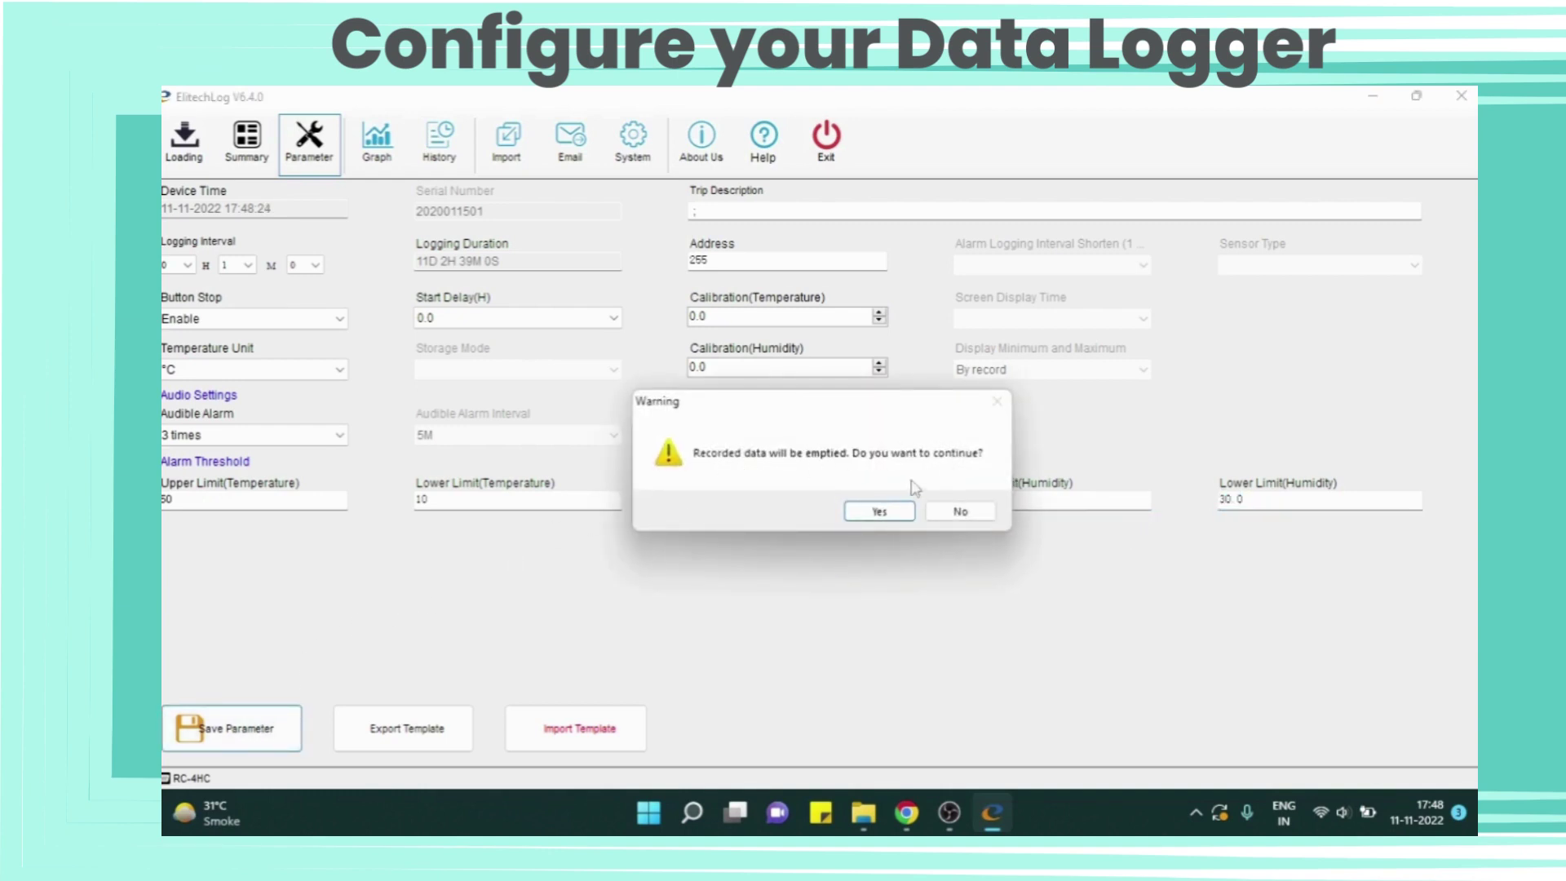
left_click(964, 511)
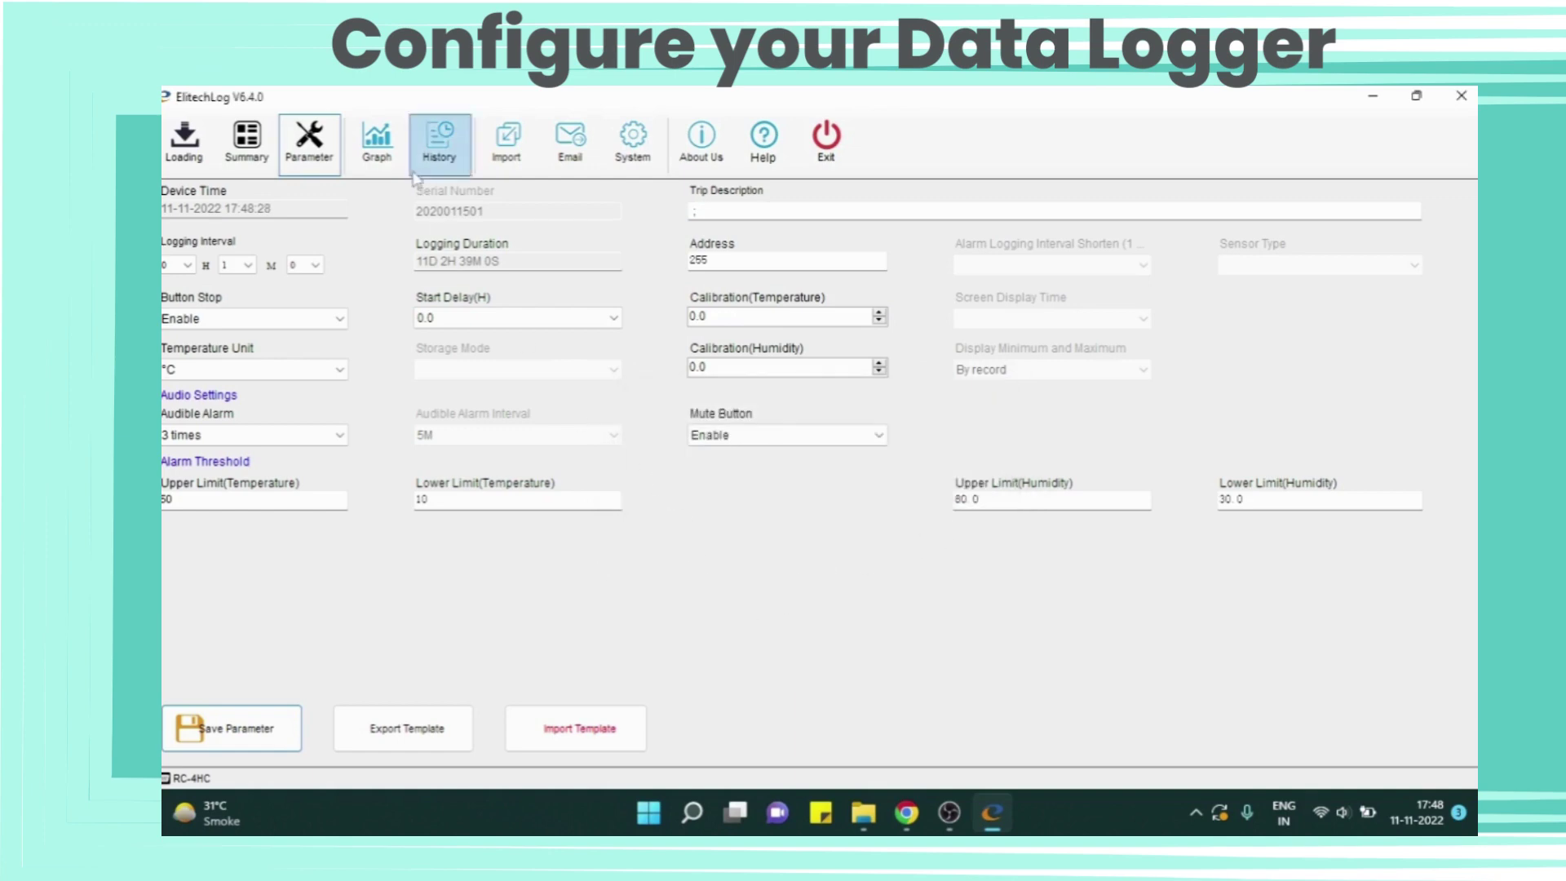
Step: Open the recorded data graph and view it with the X-axis by number and by time
left_click(365, 146)
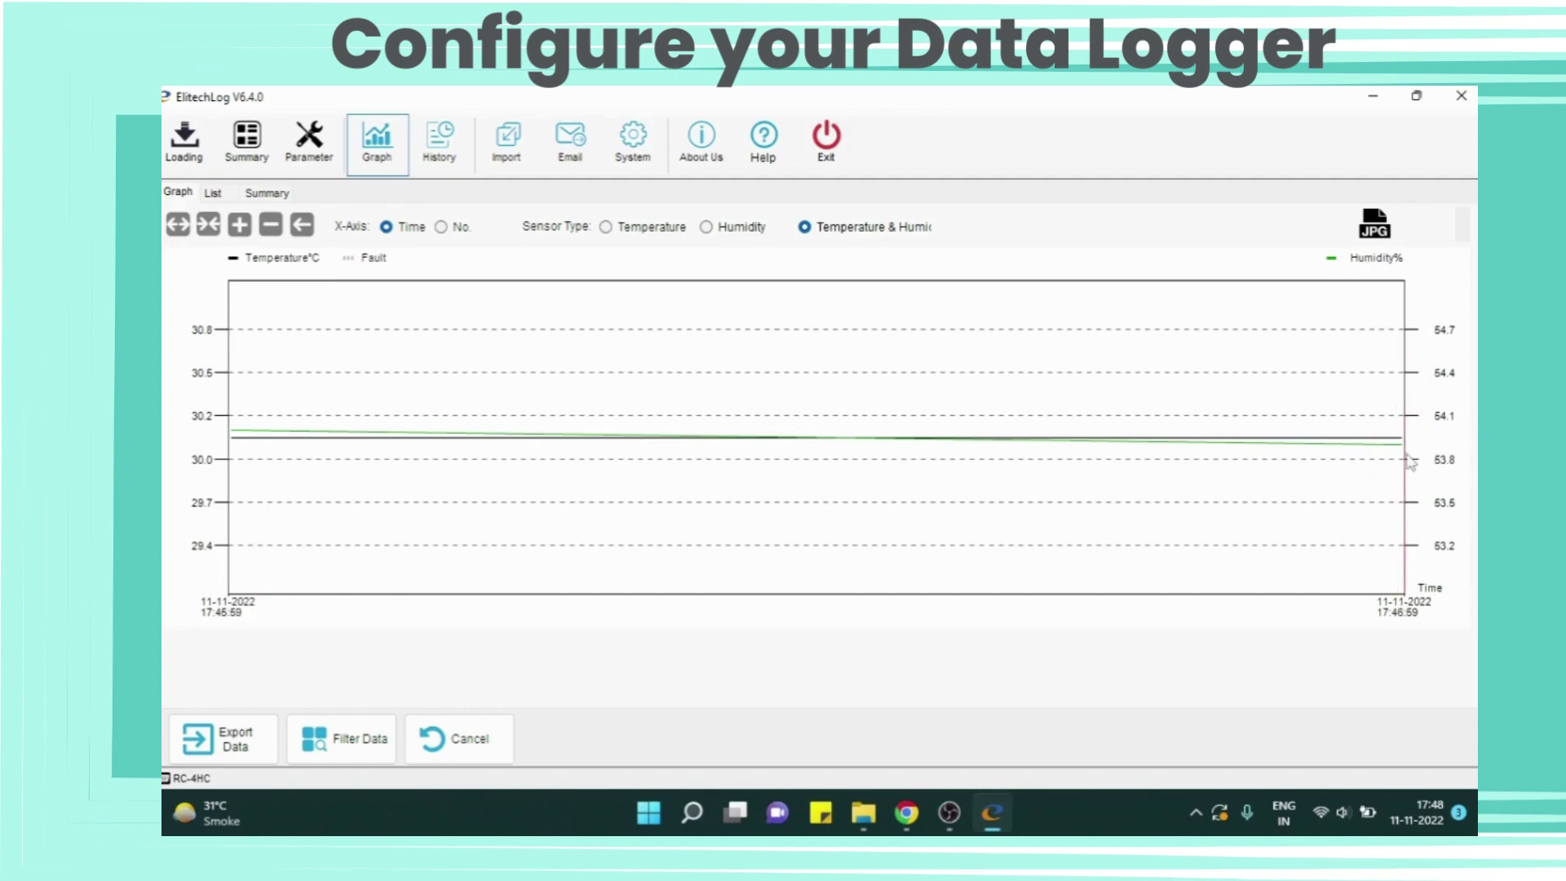
left_click(454, 232)
left_click(388, 230)
Step: Open the history records, look through the list and check the From and To date filters
left_click(448, 154)
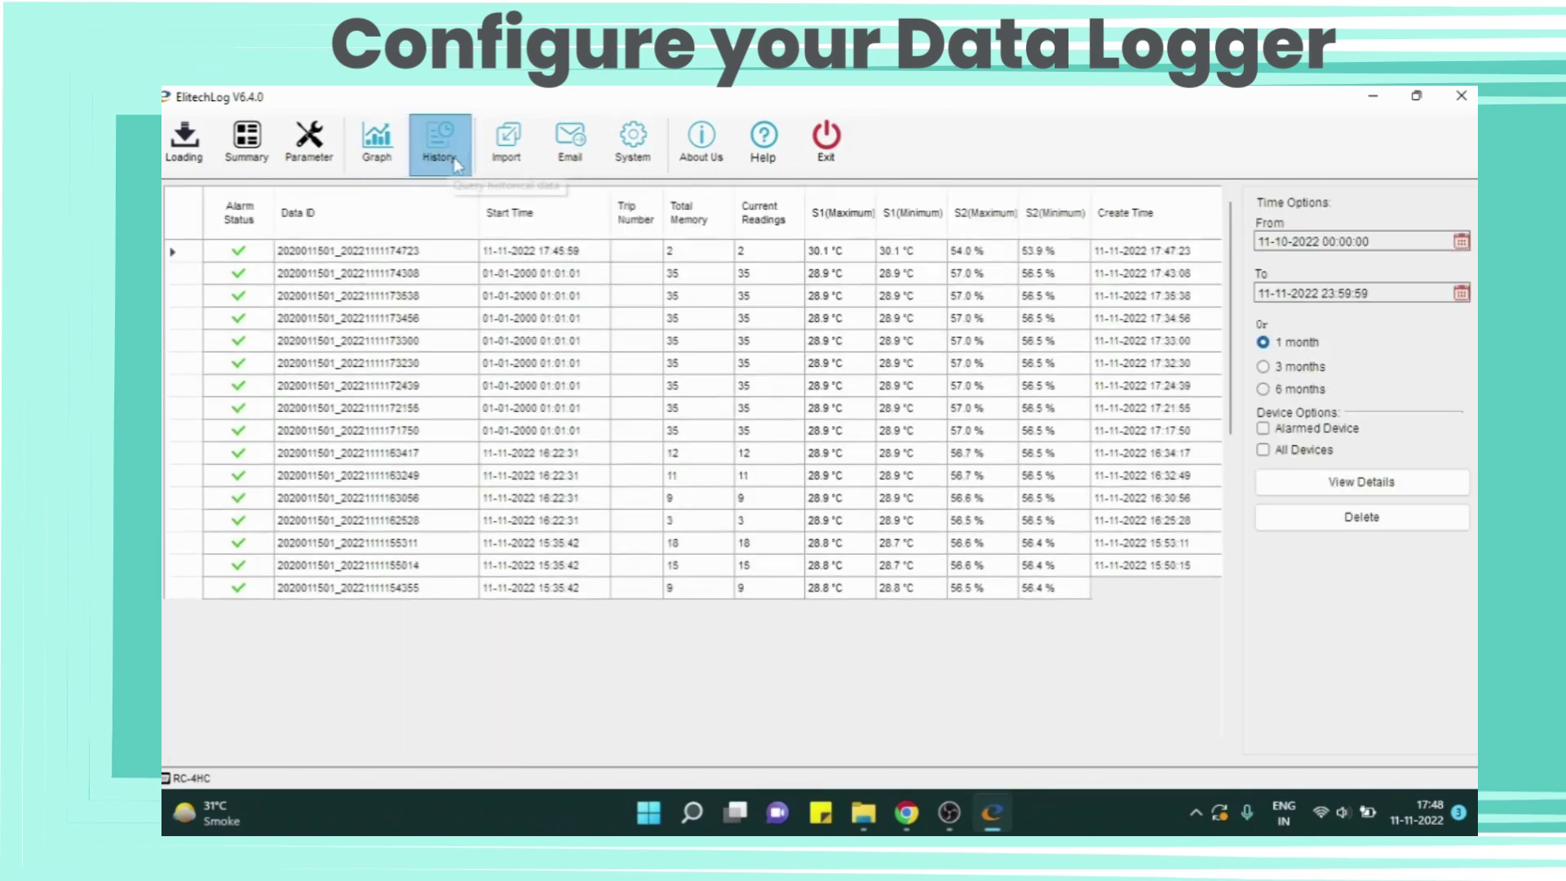
scroll(525, 431, "down", 6)
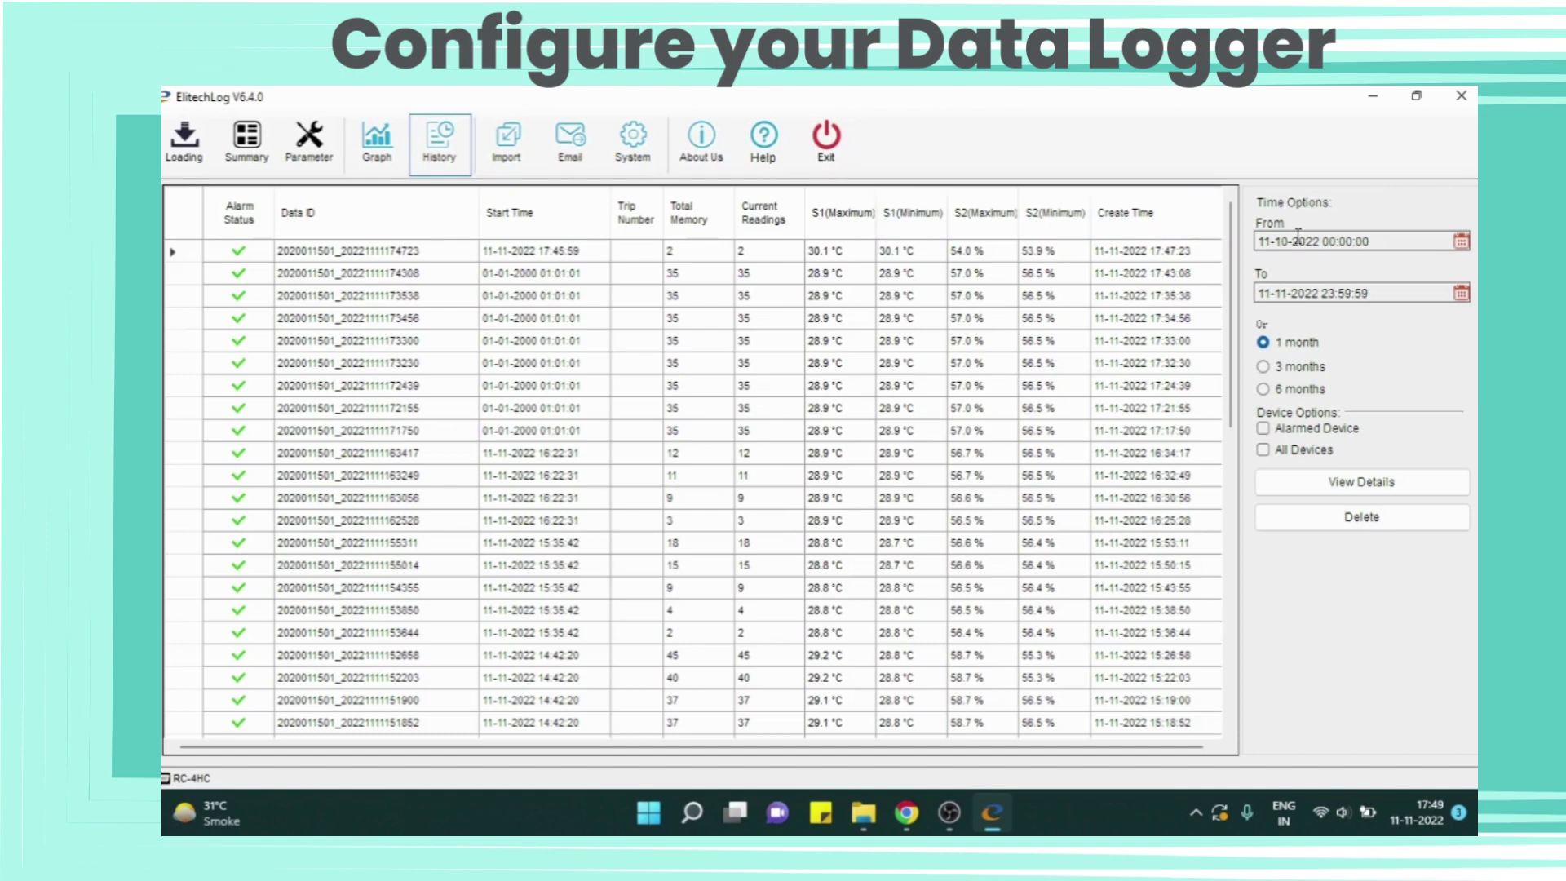
left_click(1407, 249)
left_click(1413, 292)
left_click(1449, 484)
Step: View details of the records created 11-11-2022 at 17:43:08 and 17:35:38, comparing their humidity and temperature graphs
left_click(193, 276)
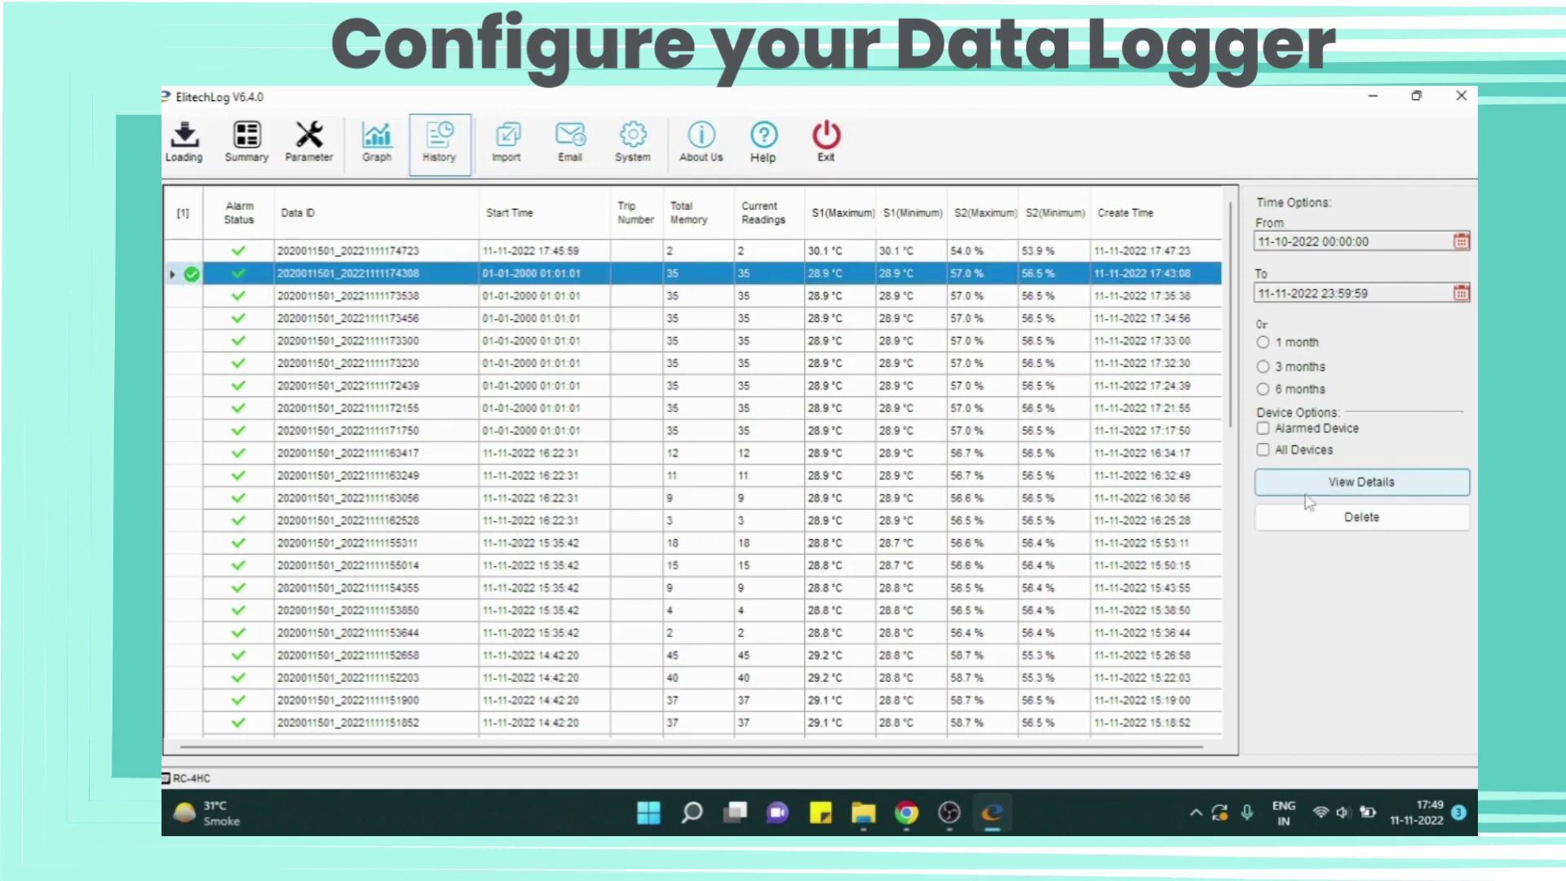
left_click(187, 316)
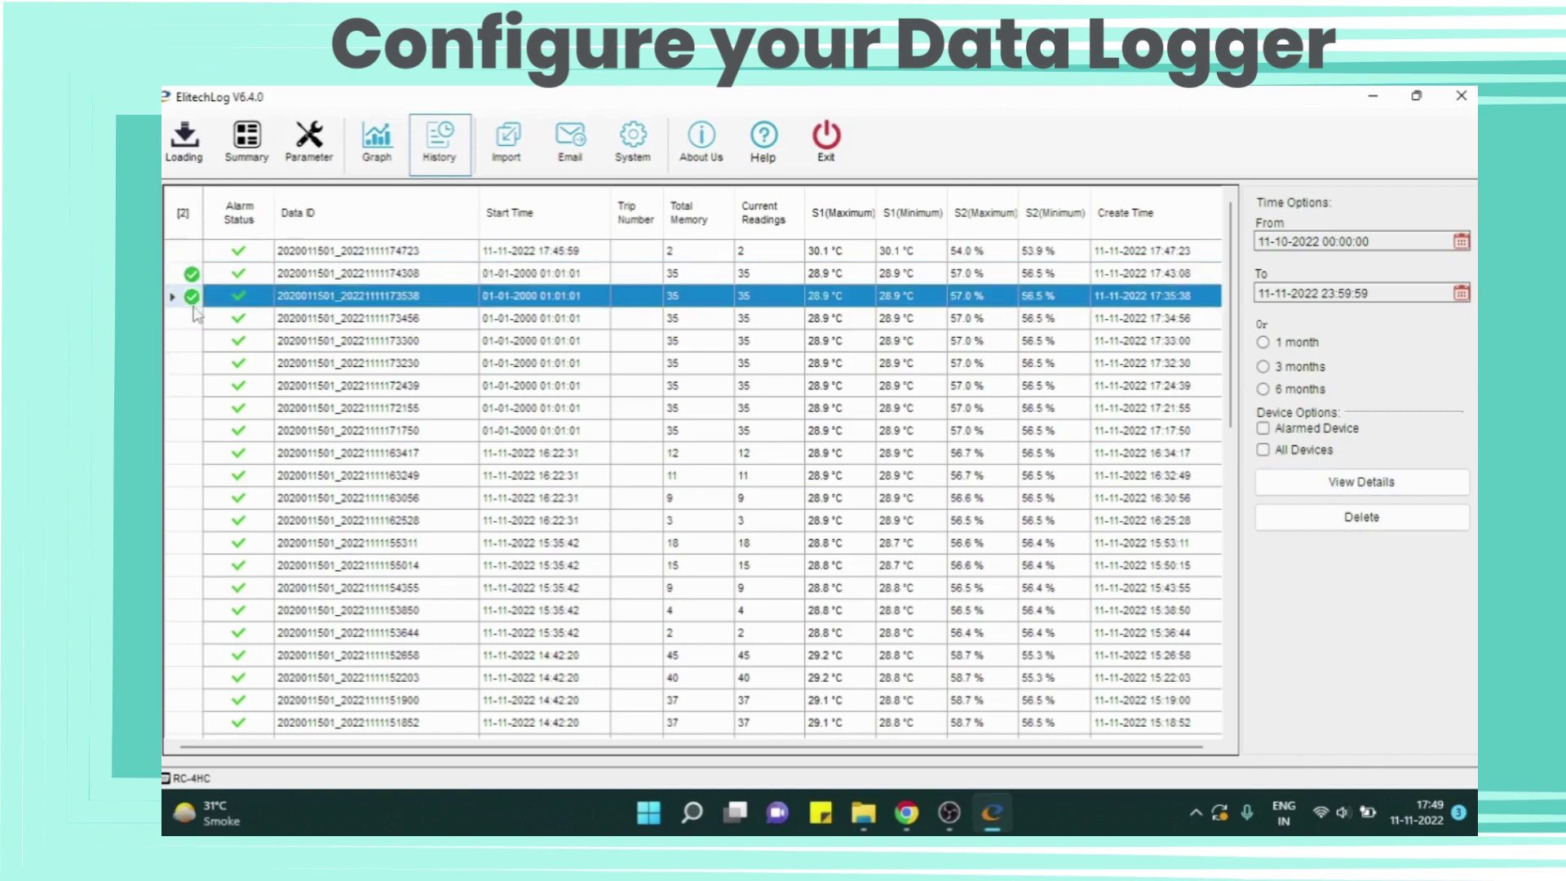
left_click(1289, 485)
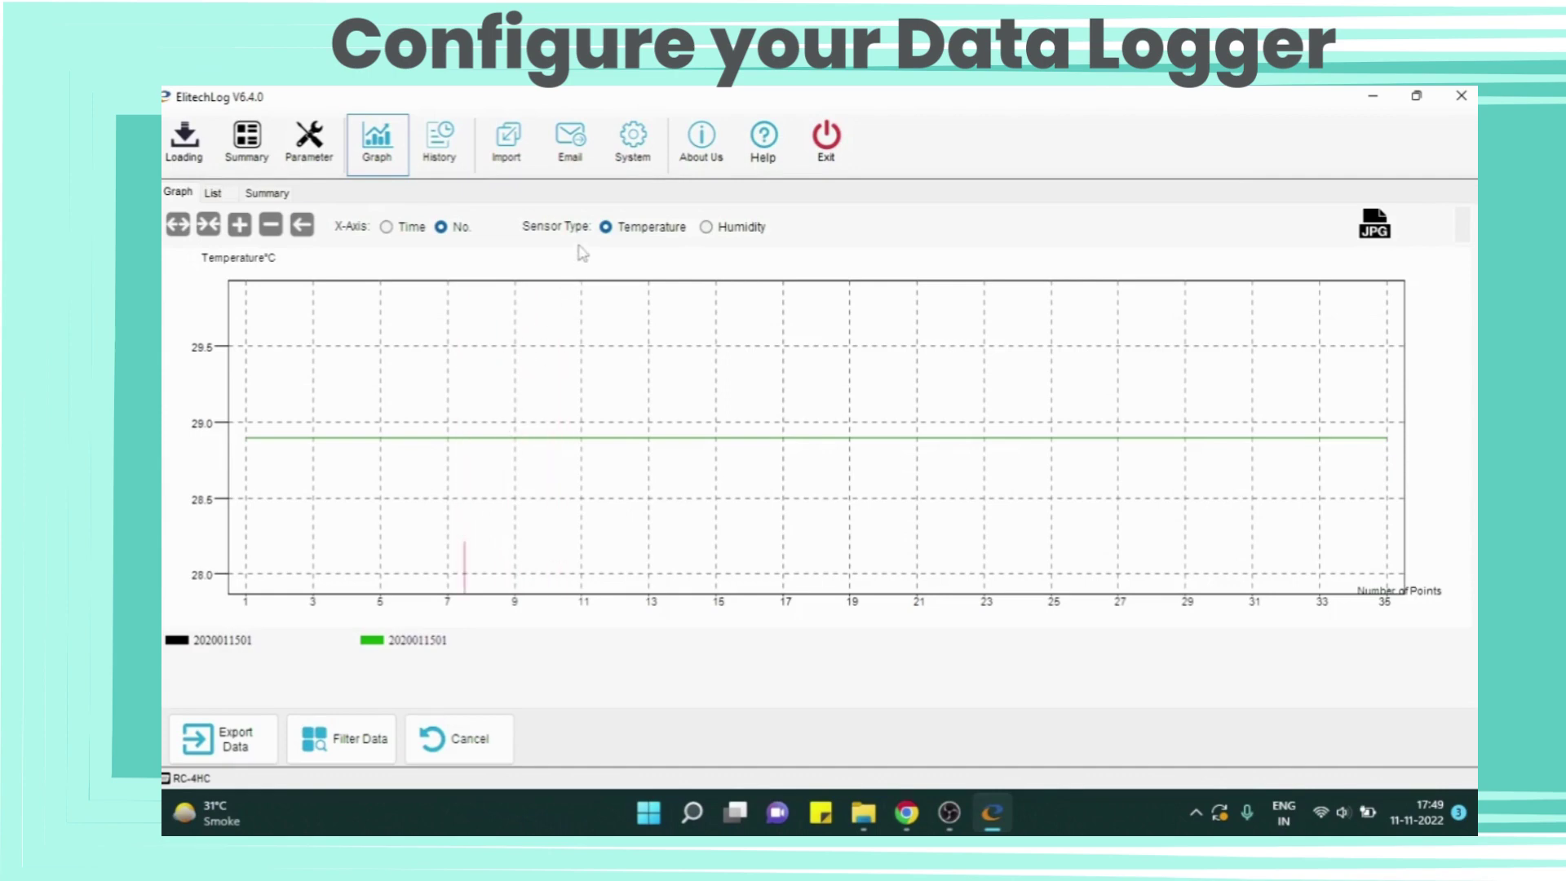
left_click(706, 227)
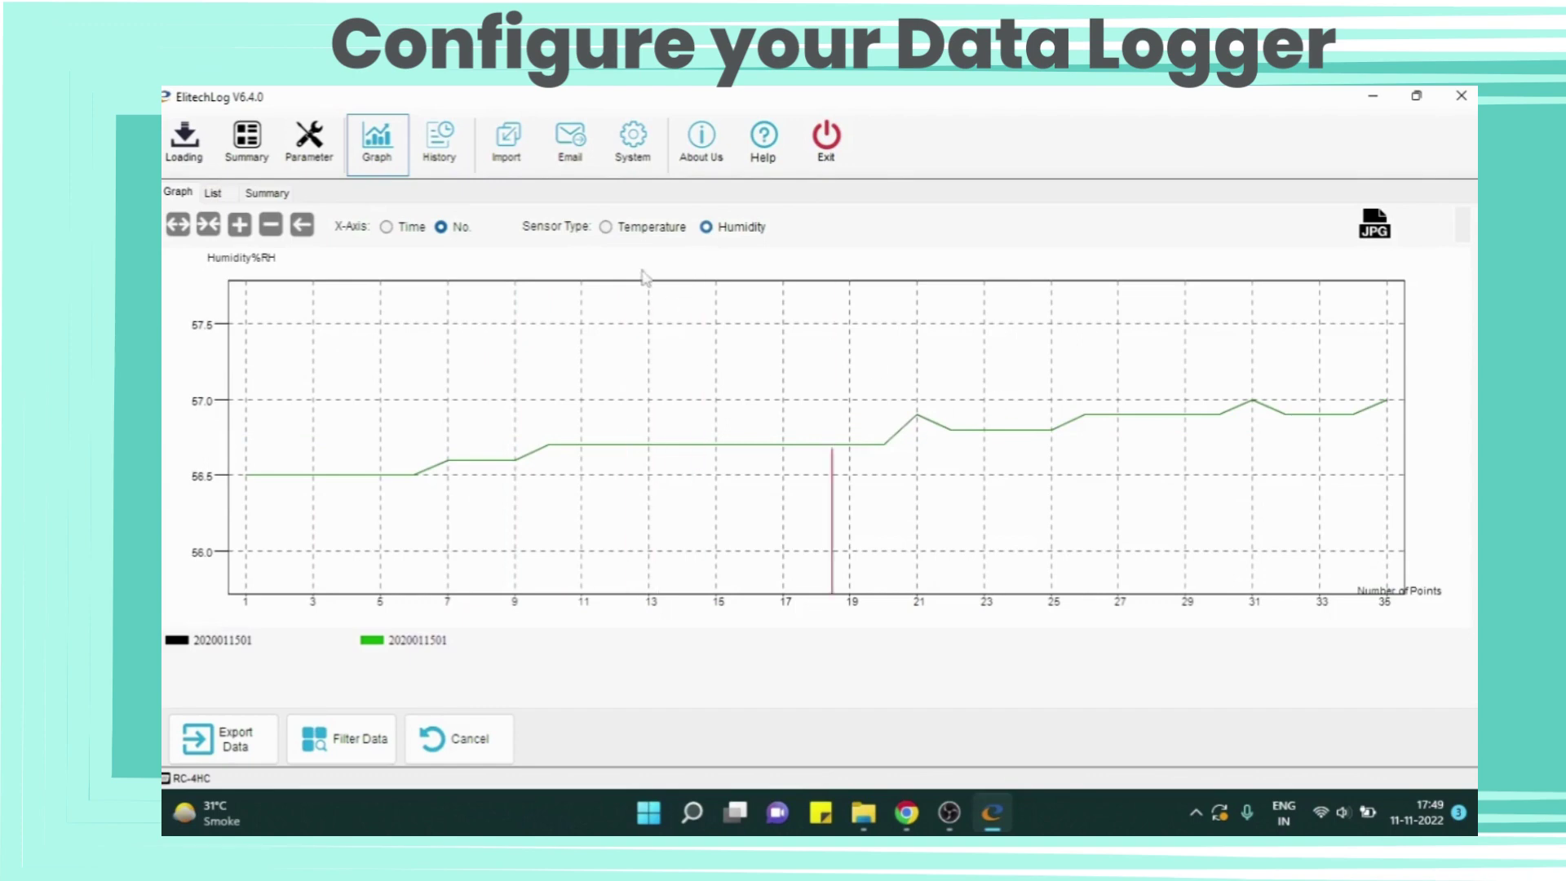
left_click(606, 227)
Step: Look through the time-stamped temperature and humidity readings of both records in list form
left_click(213, 193)
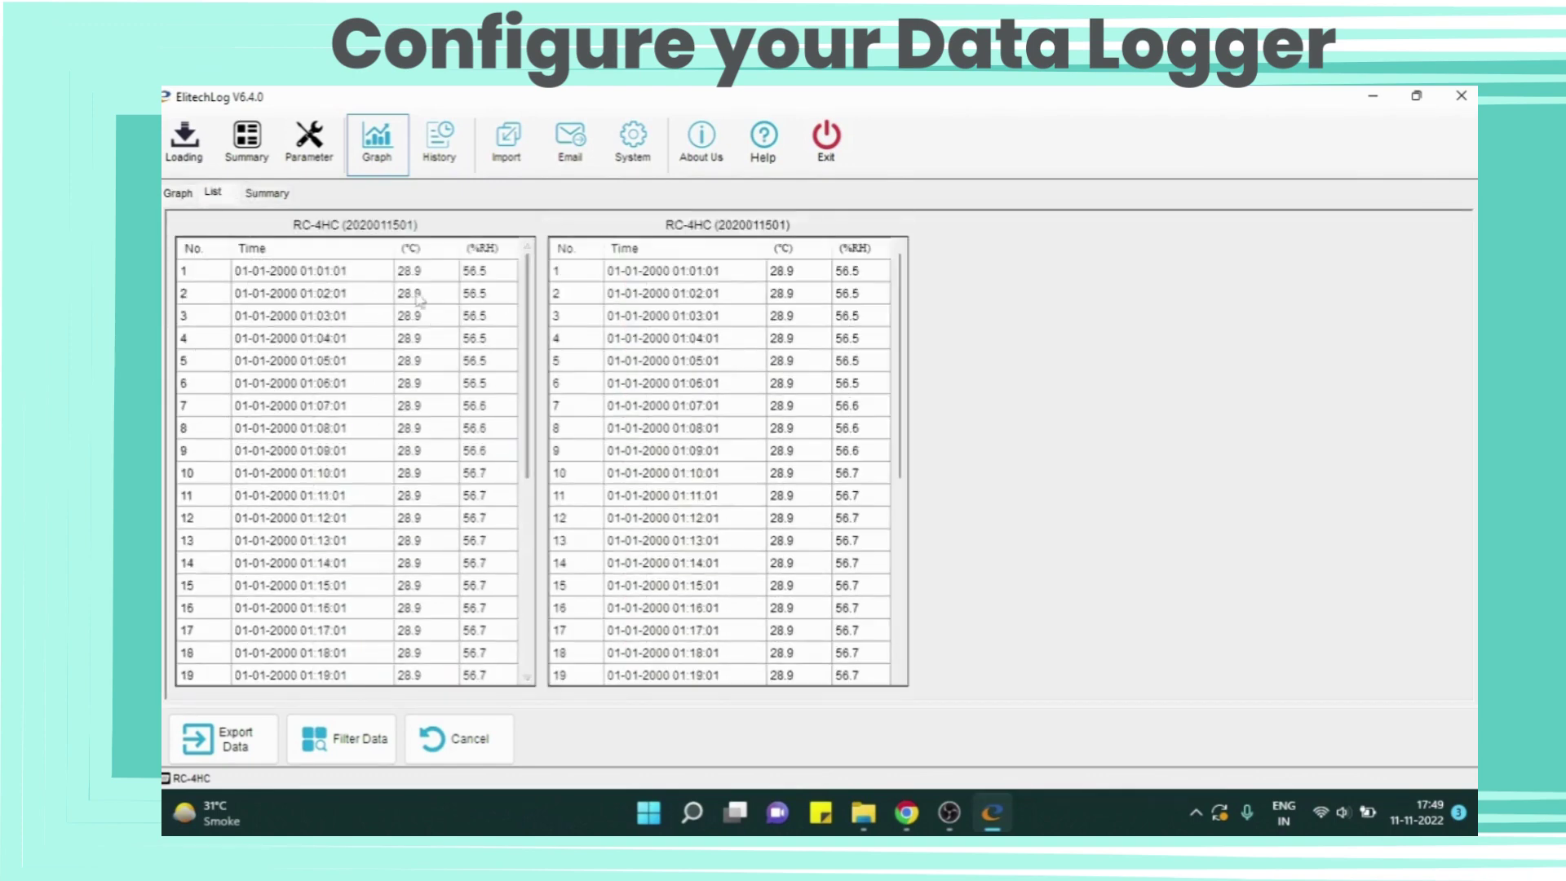
scroll(783, 452, "down", 5)
scroll(784, 453, "up", 5)
scroll(461, 441, "down", 6)
scroll(457, 454, "up", 6)
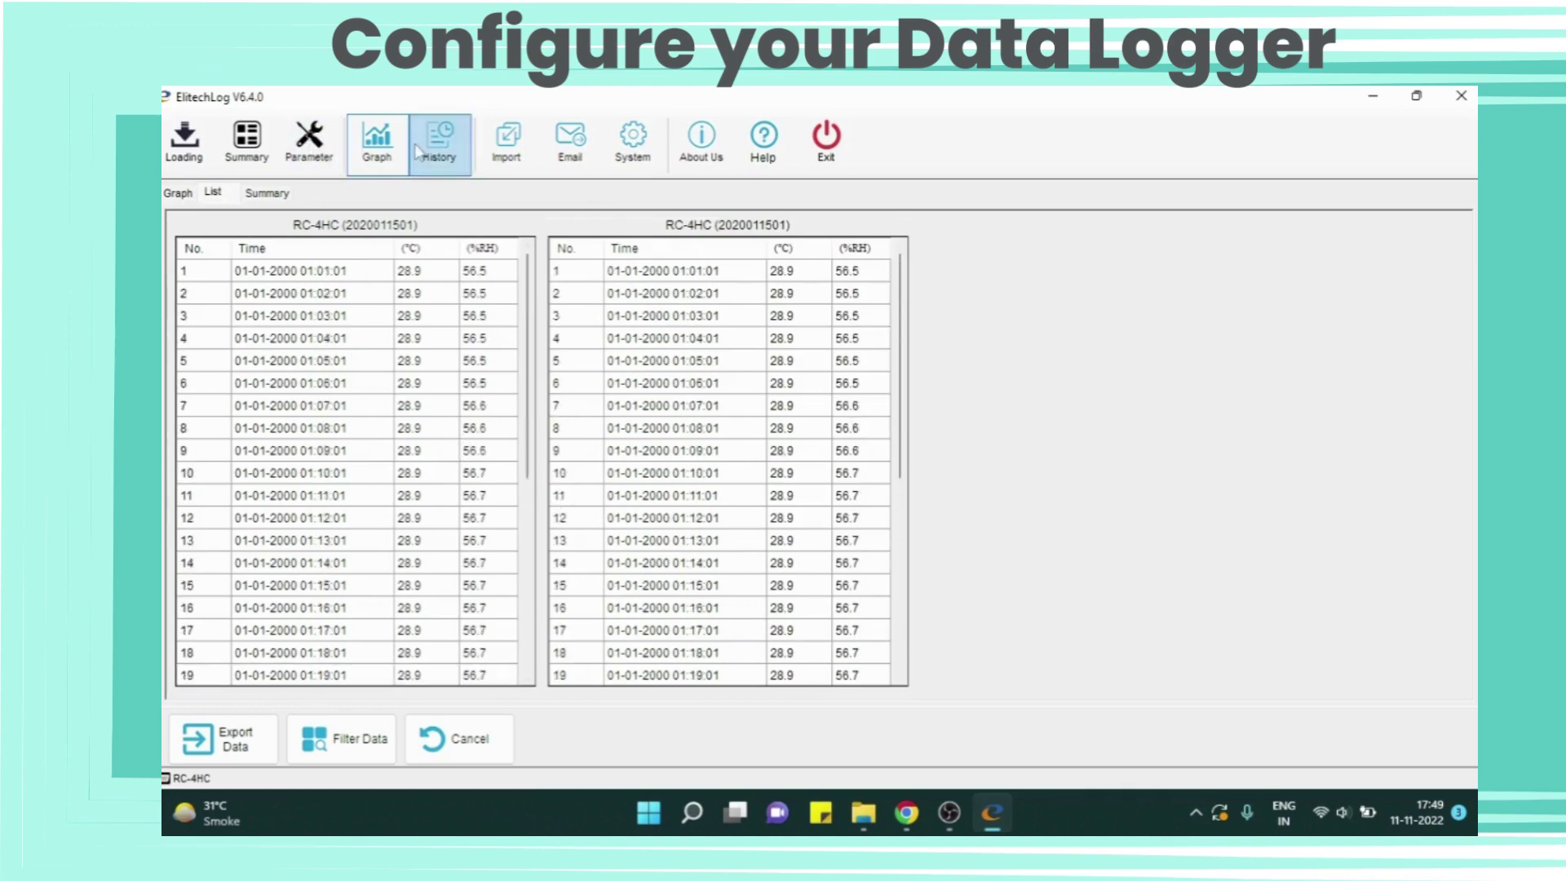
Step: Review the summary of both records' device settings and statistics, and return to the graph
left_click(266, 192)
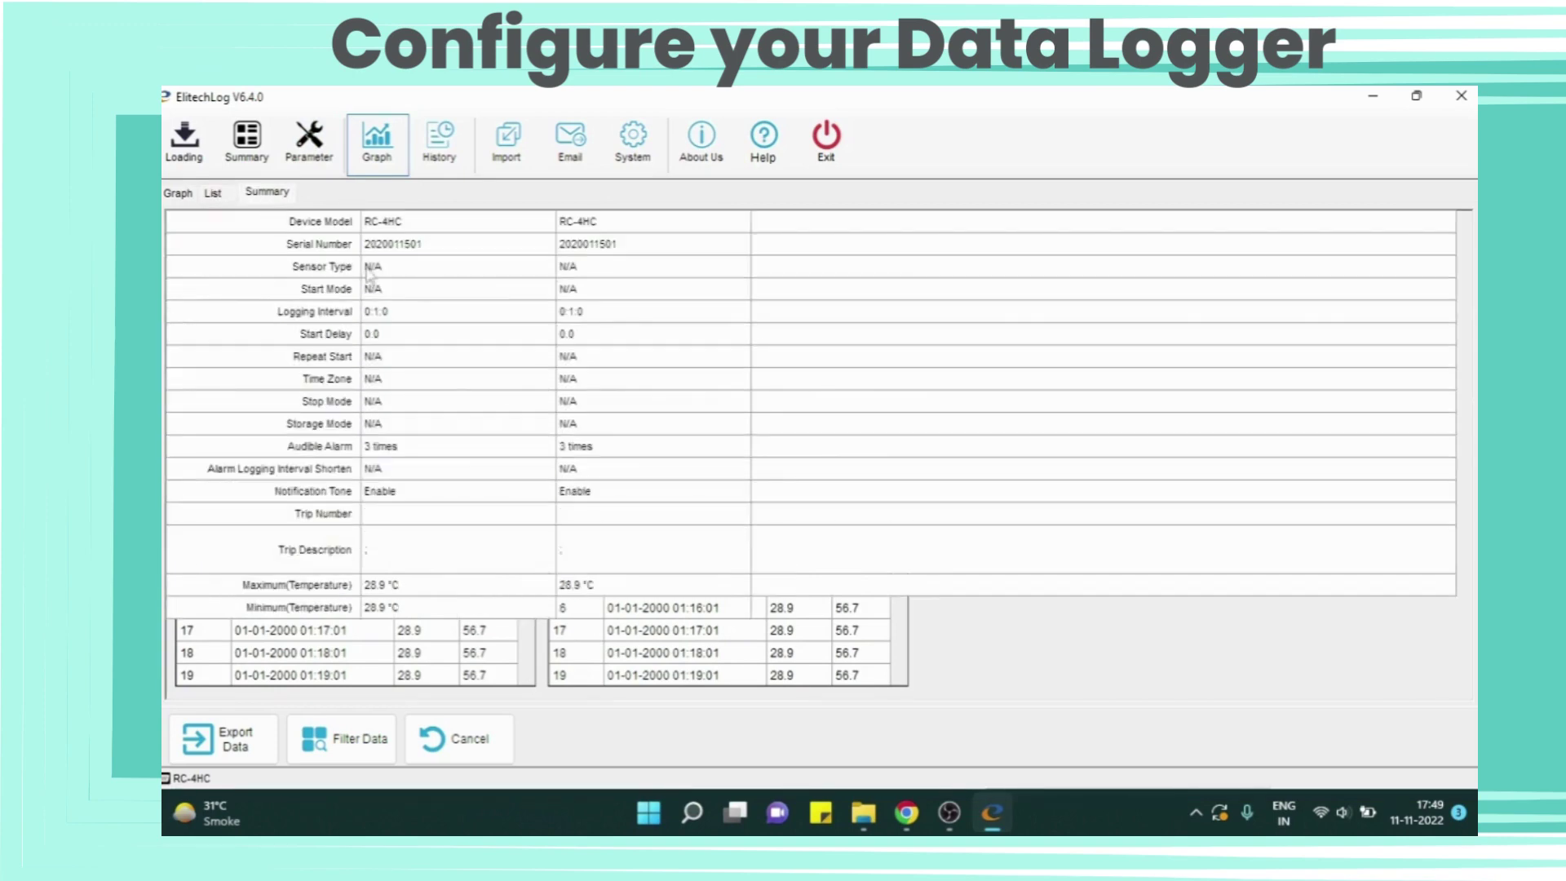
scroll(488, 458, "down", 5)
scroll(489, 454, "up", 5)
left_click(178, 194)
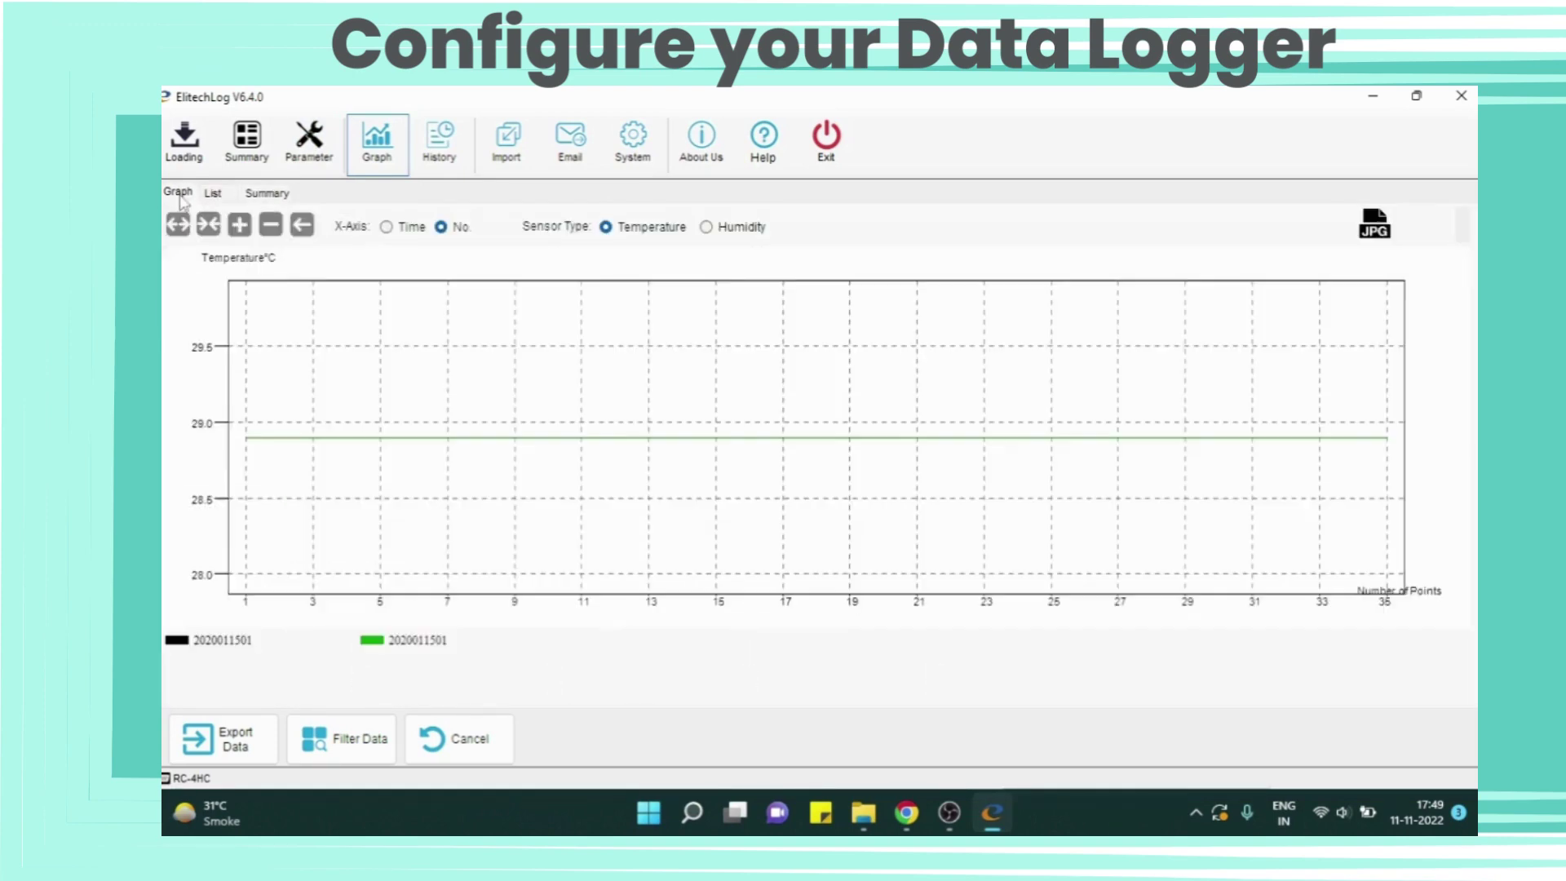
Step: Return to the history, select all records and look through the whole list for one to examine
left_click(438, 143)
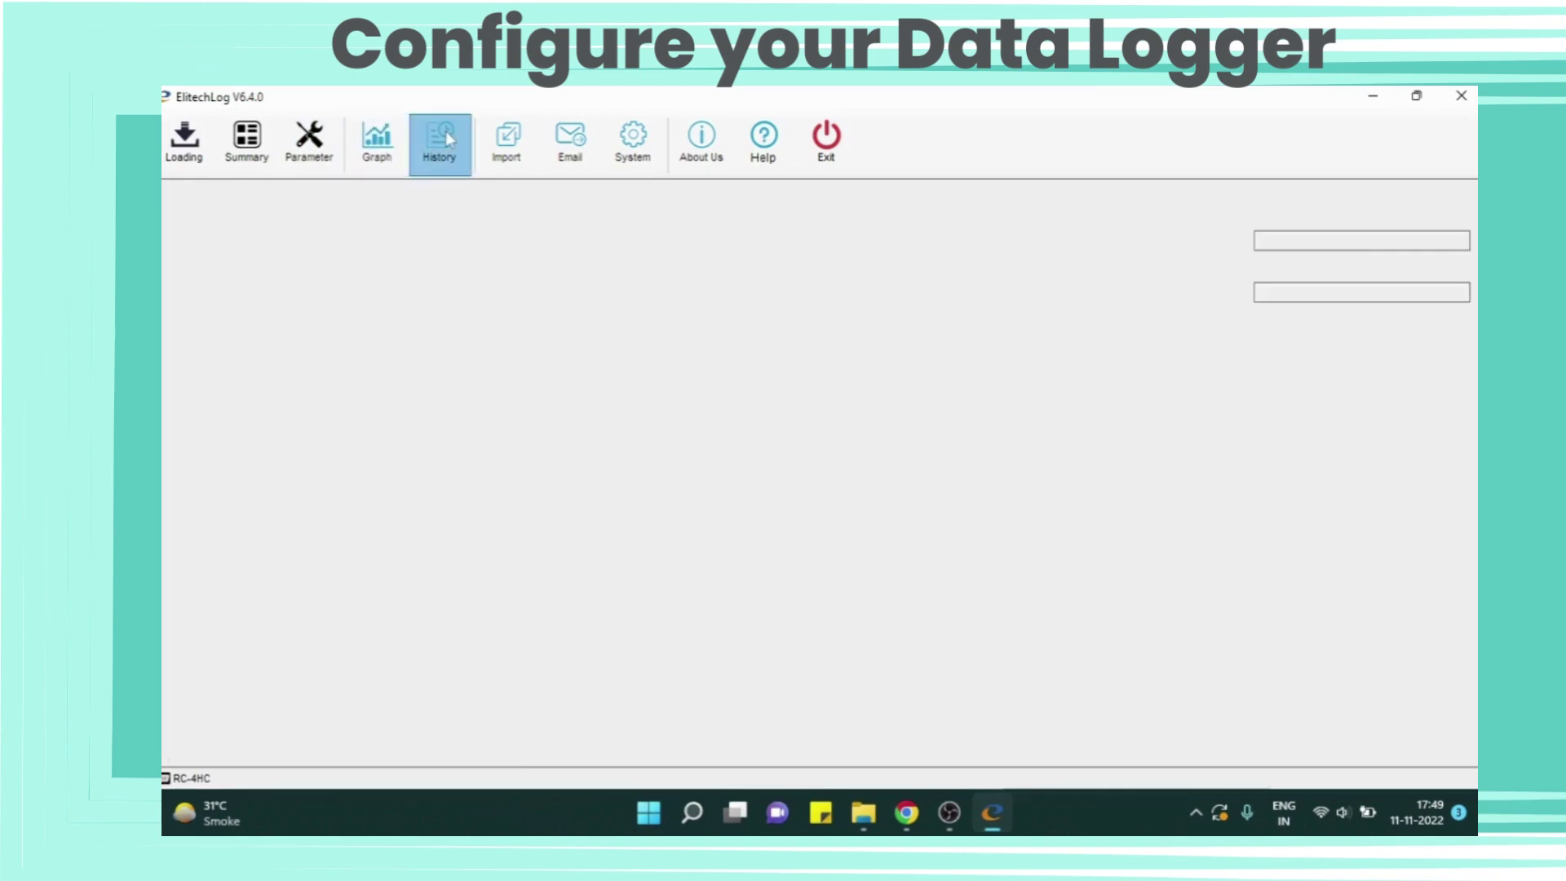
scroll(620, 496, "down", 5)
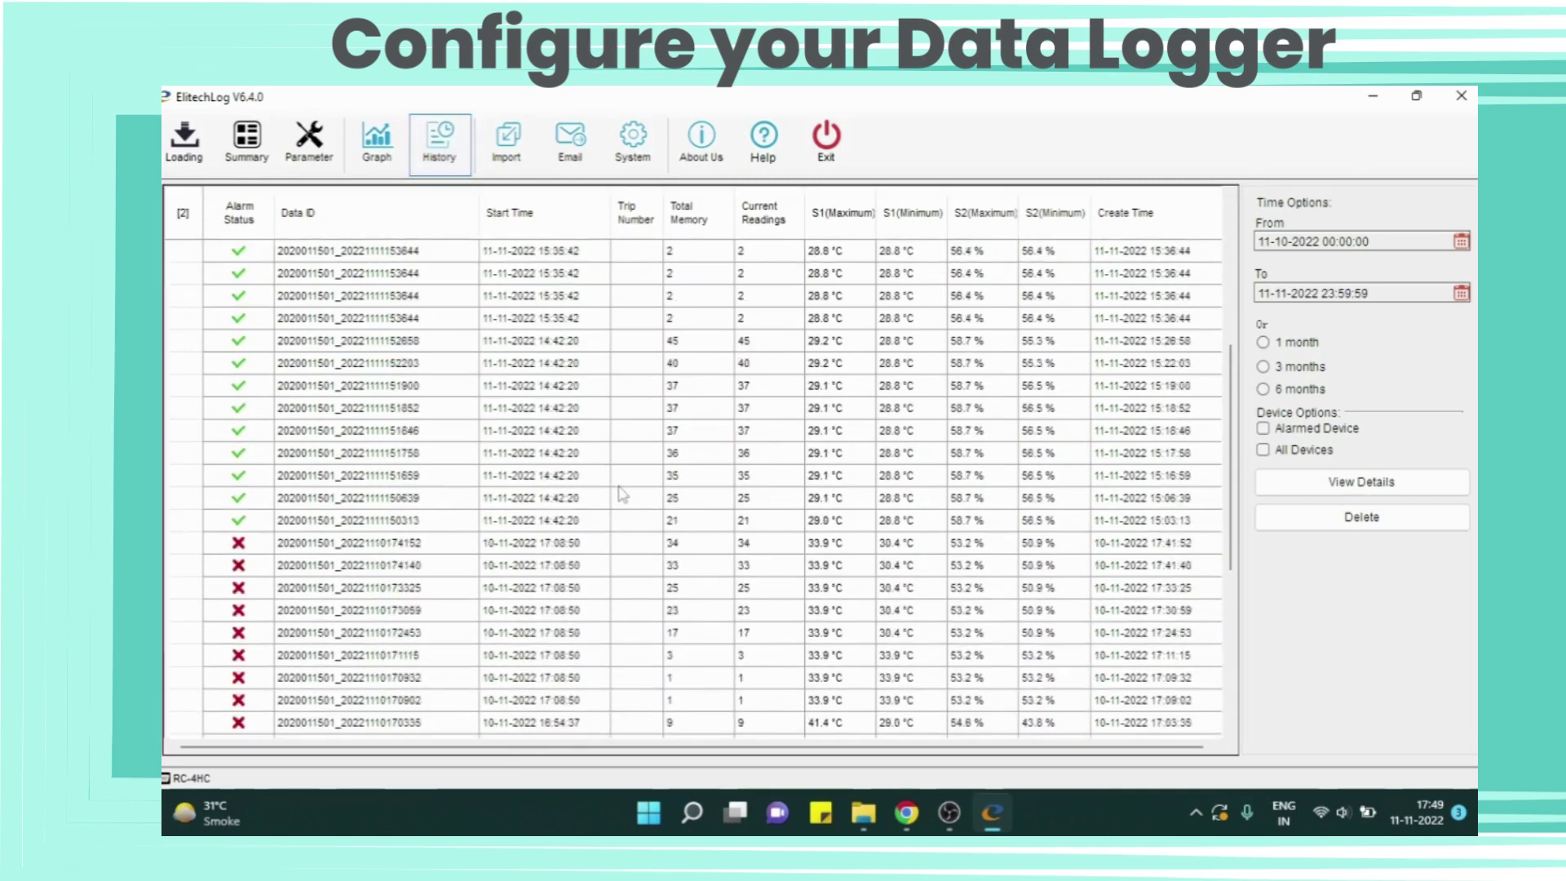
left_click(183, 217)
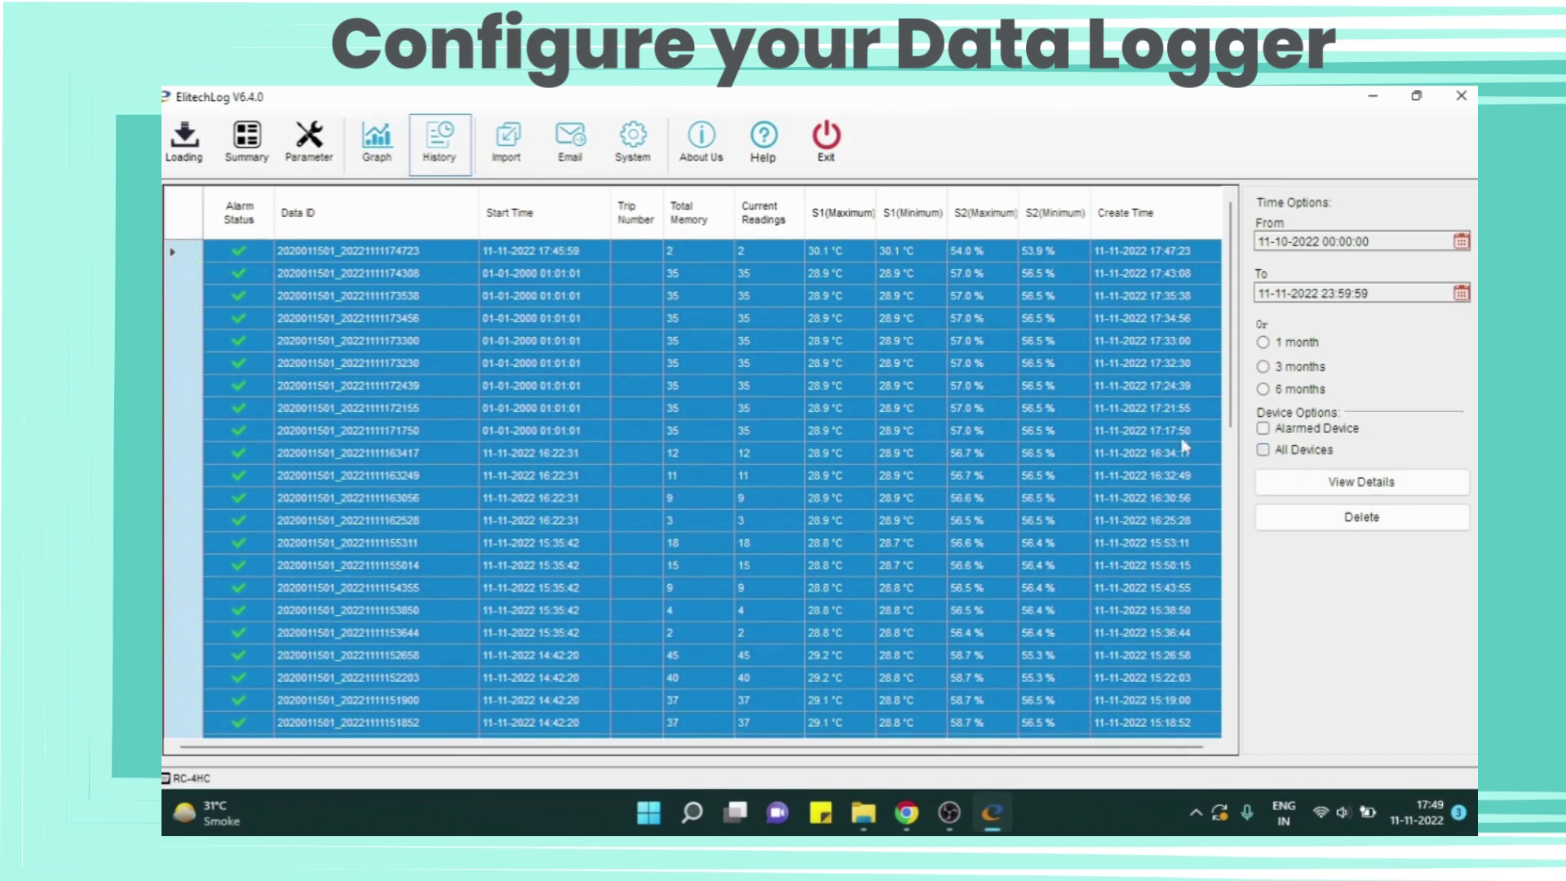
scroll(561, 398, "down", 4)
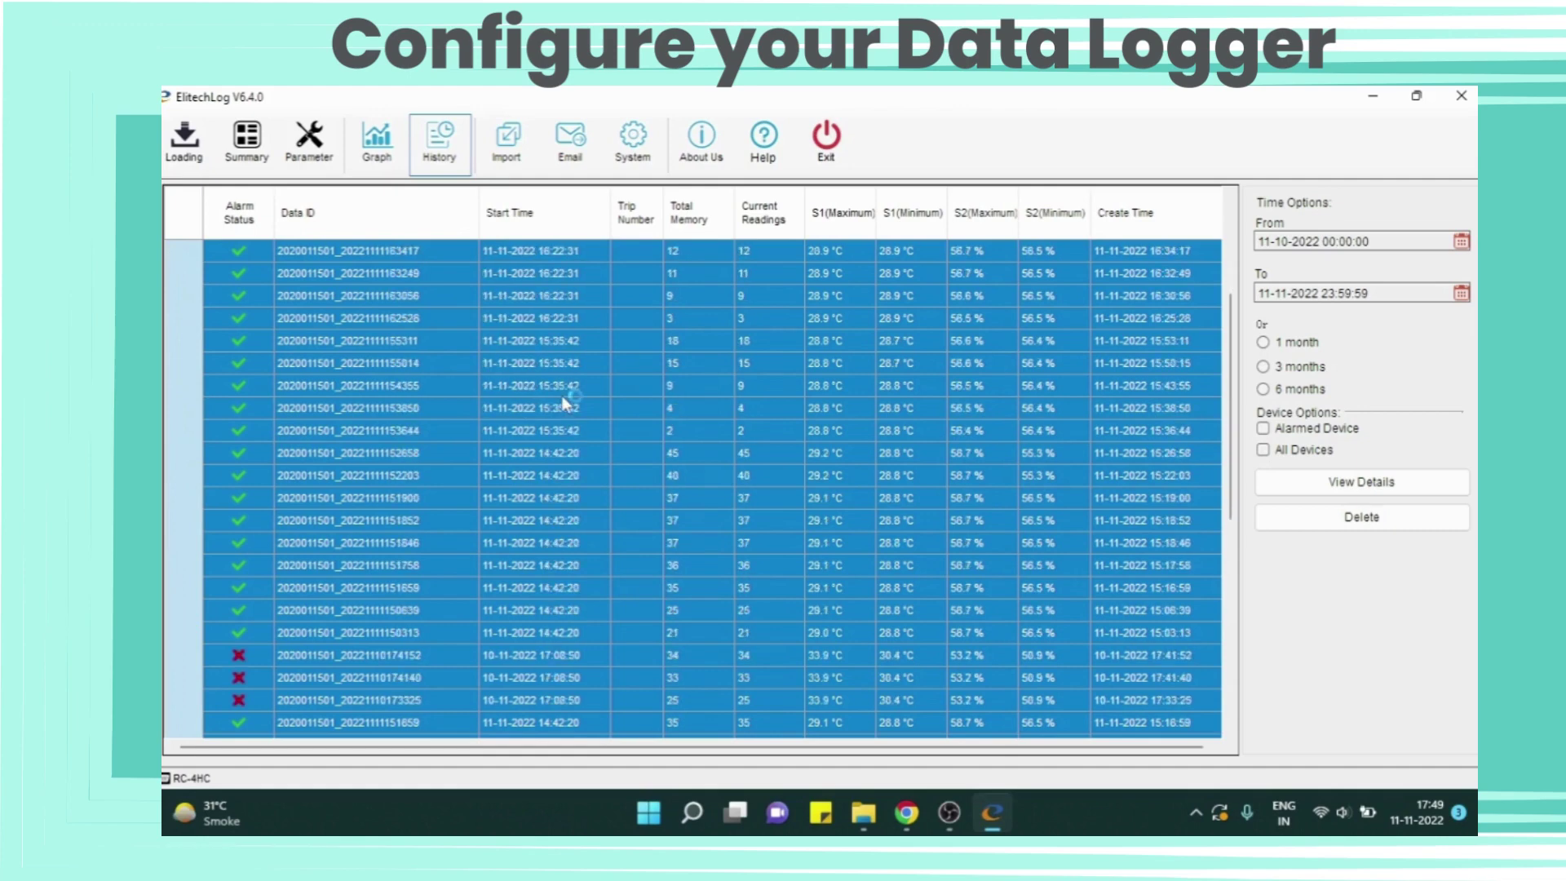
scroll(563, 404, "down", 2)
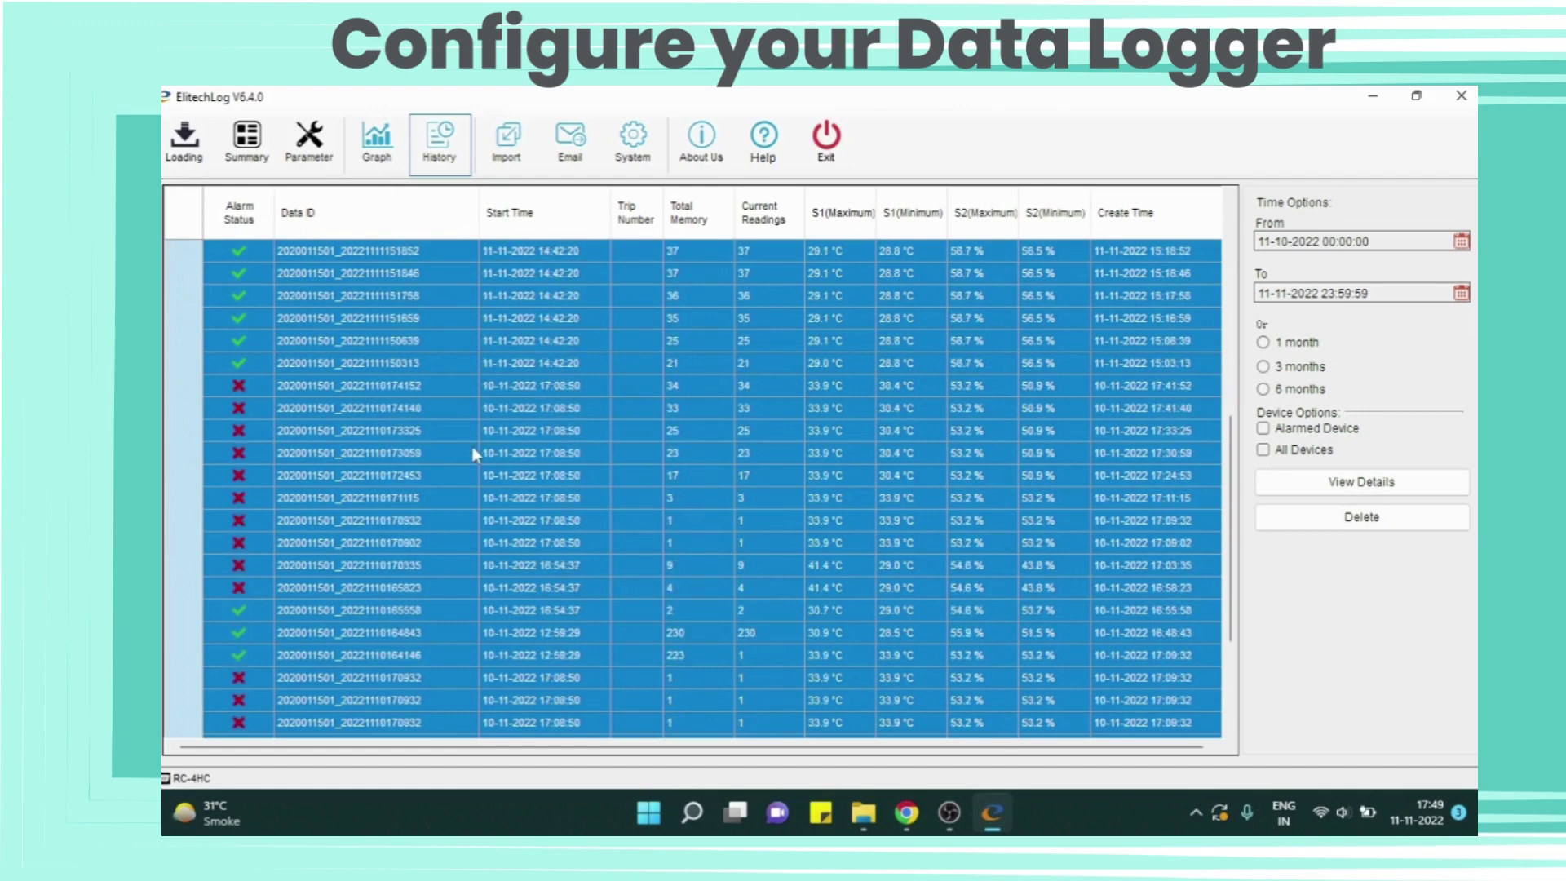
scroll(472, 447, "up", 8)
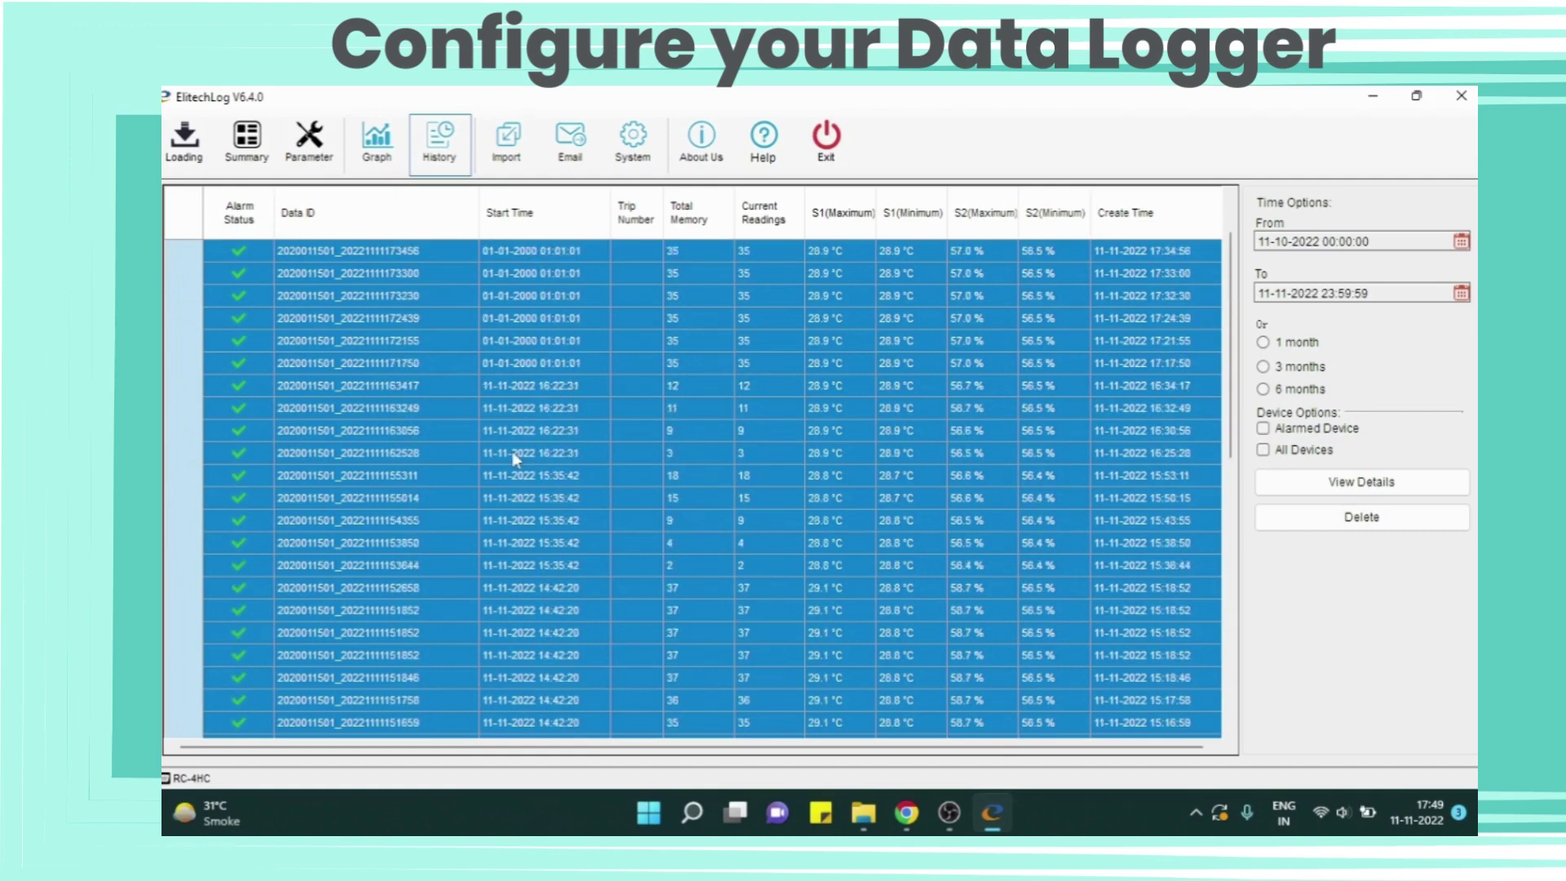
scroll(512, 452, "down", 4)
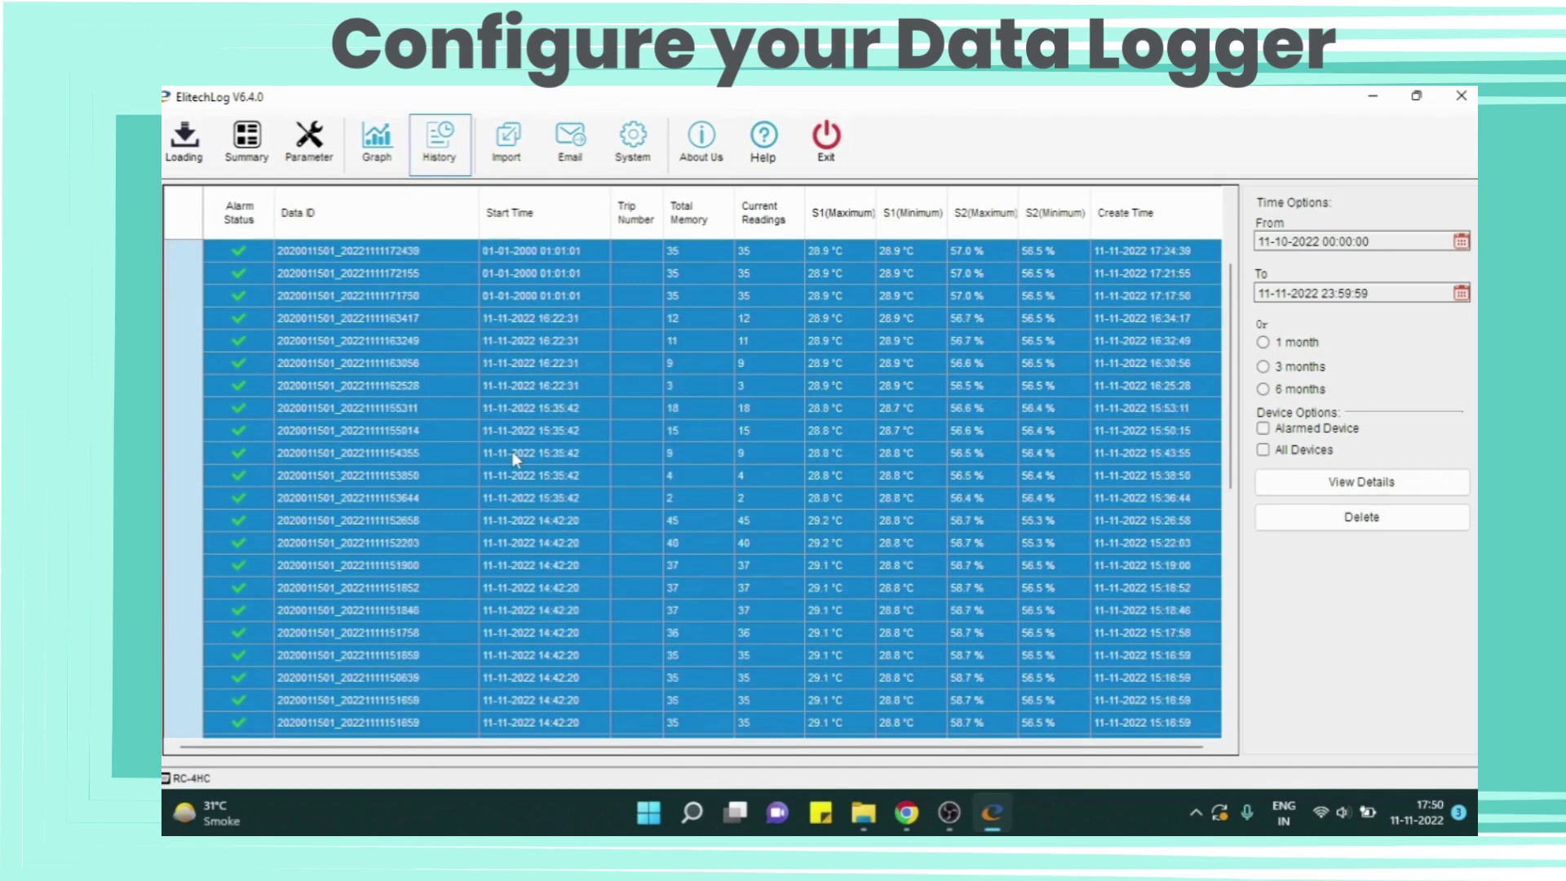
scroll(512, 452, "down", 4)
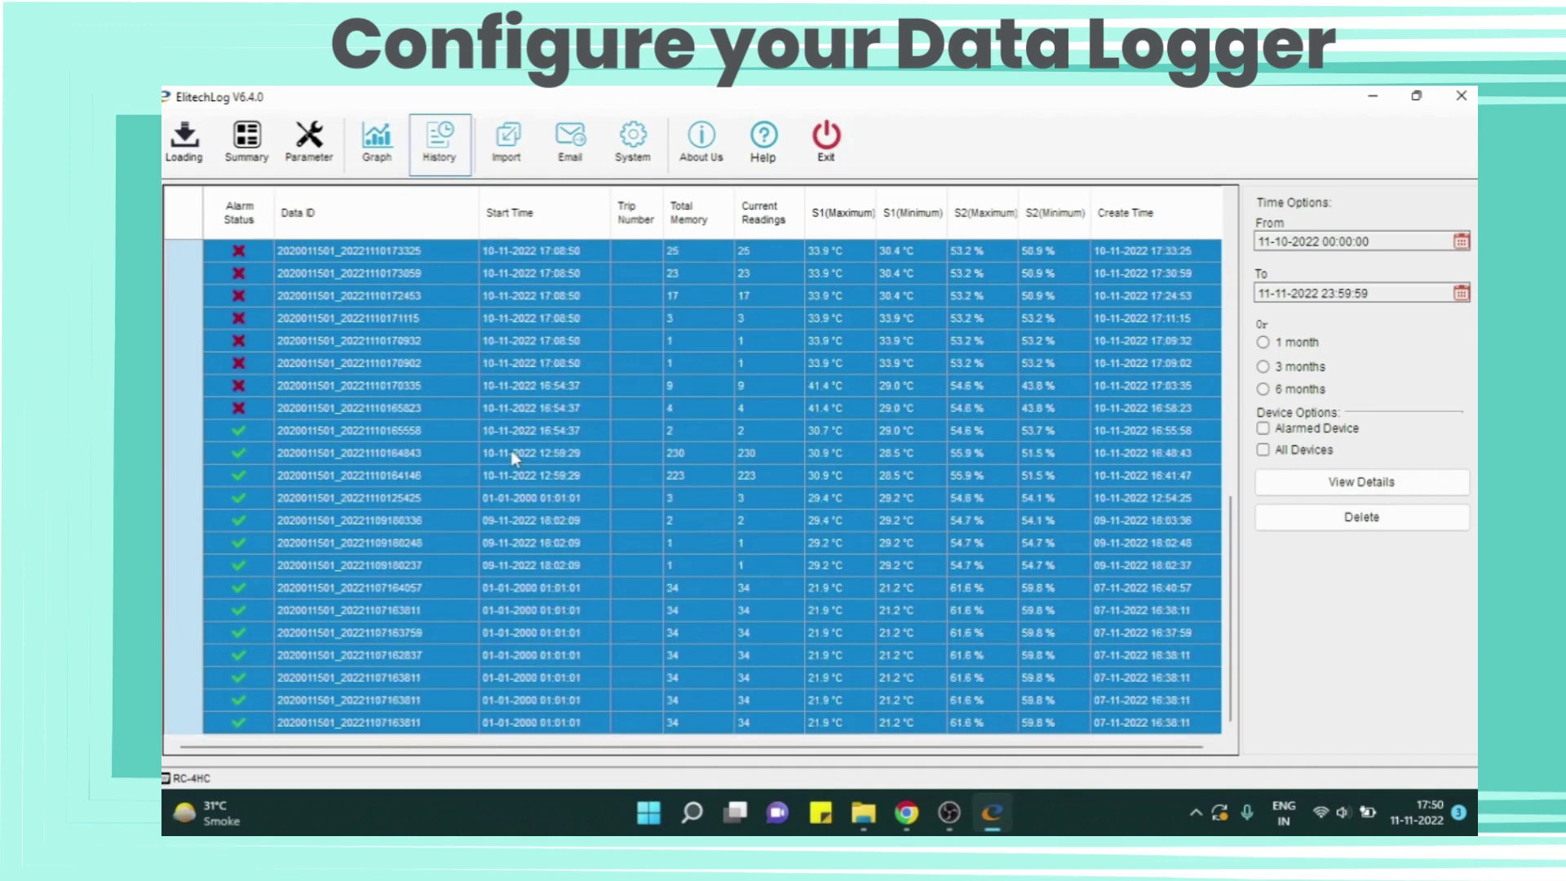
Step: Select only the record created 10-11-2022 at 16:48:43 and view its details as a graph
left_click(250, 450)
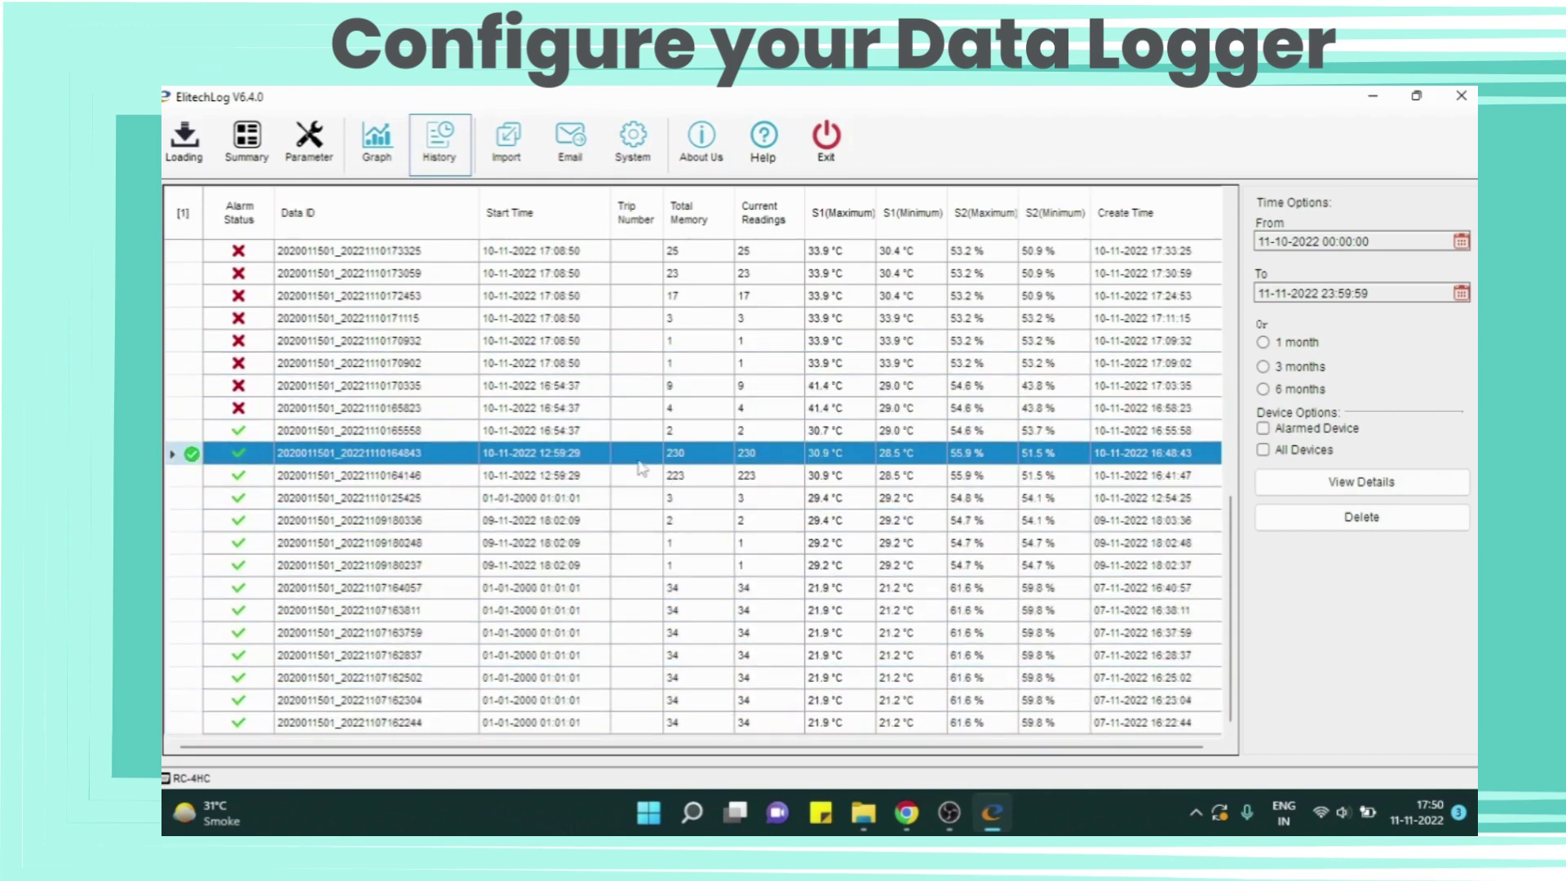
left_click(1341, 483)
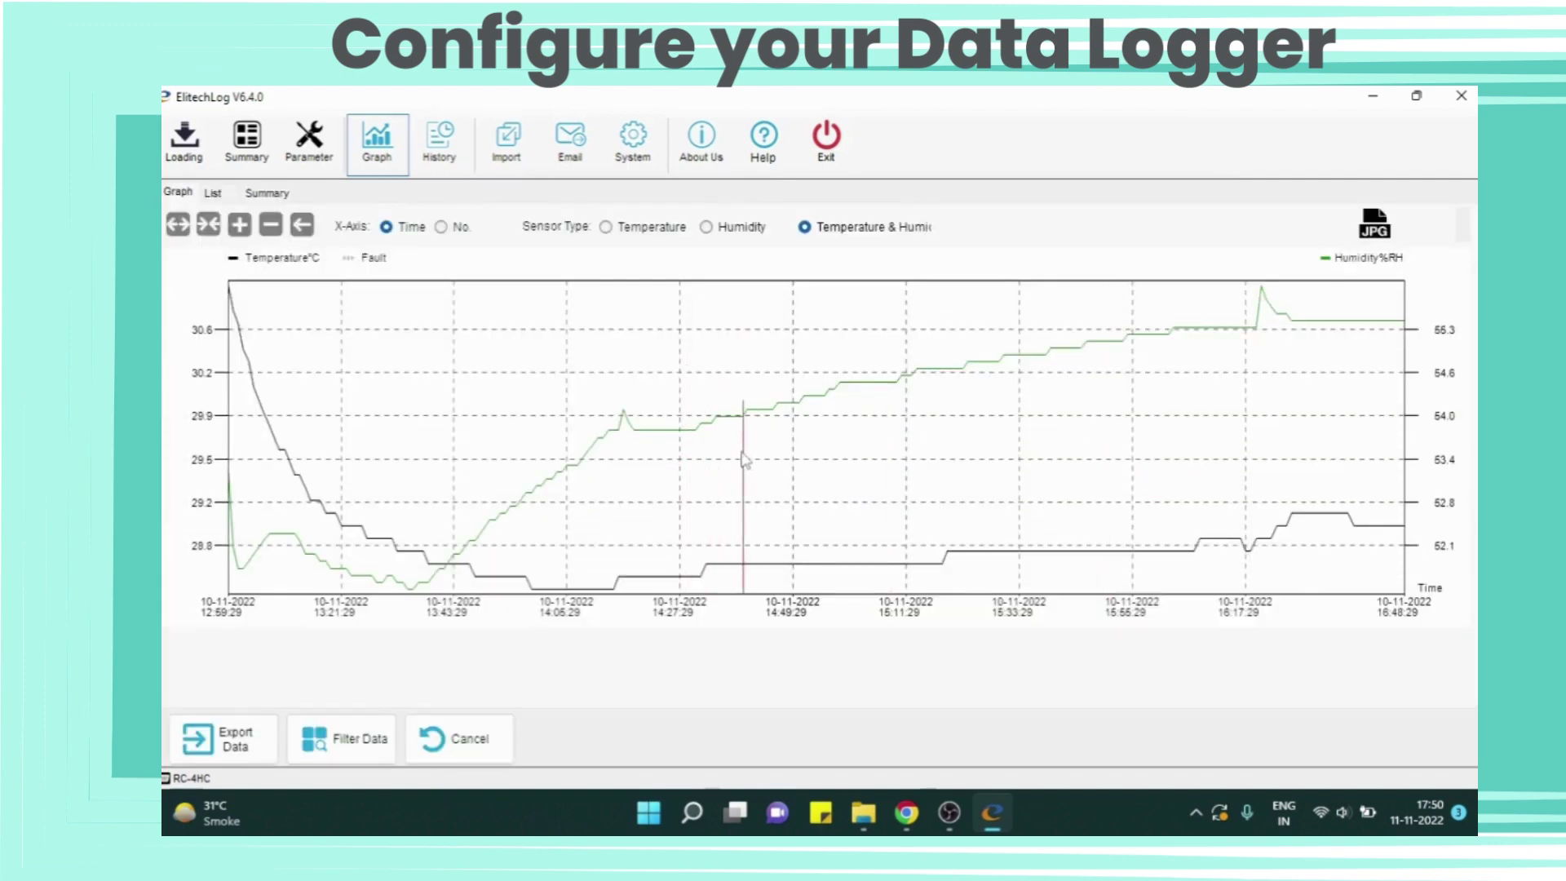
Step: Look through the record's time-stamped readings in list form and its summary, and return to the graph
left_click(212, 192)
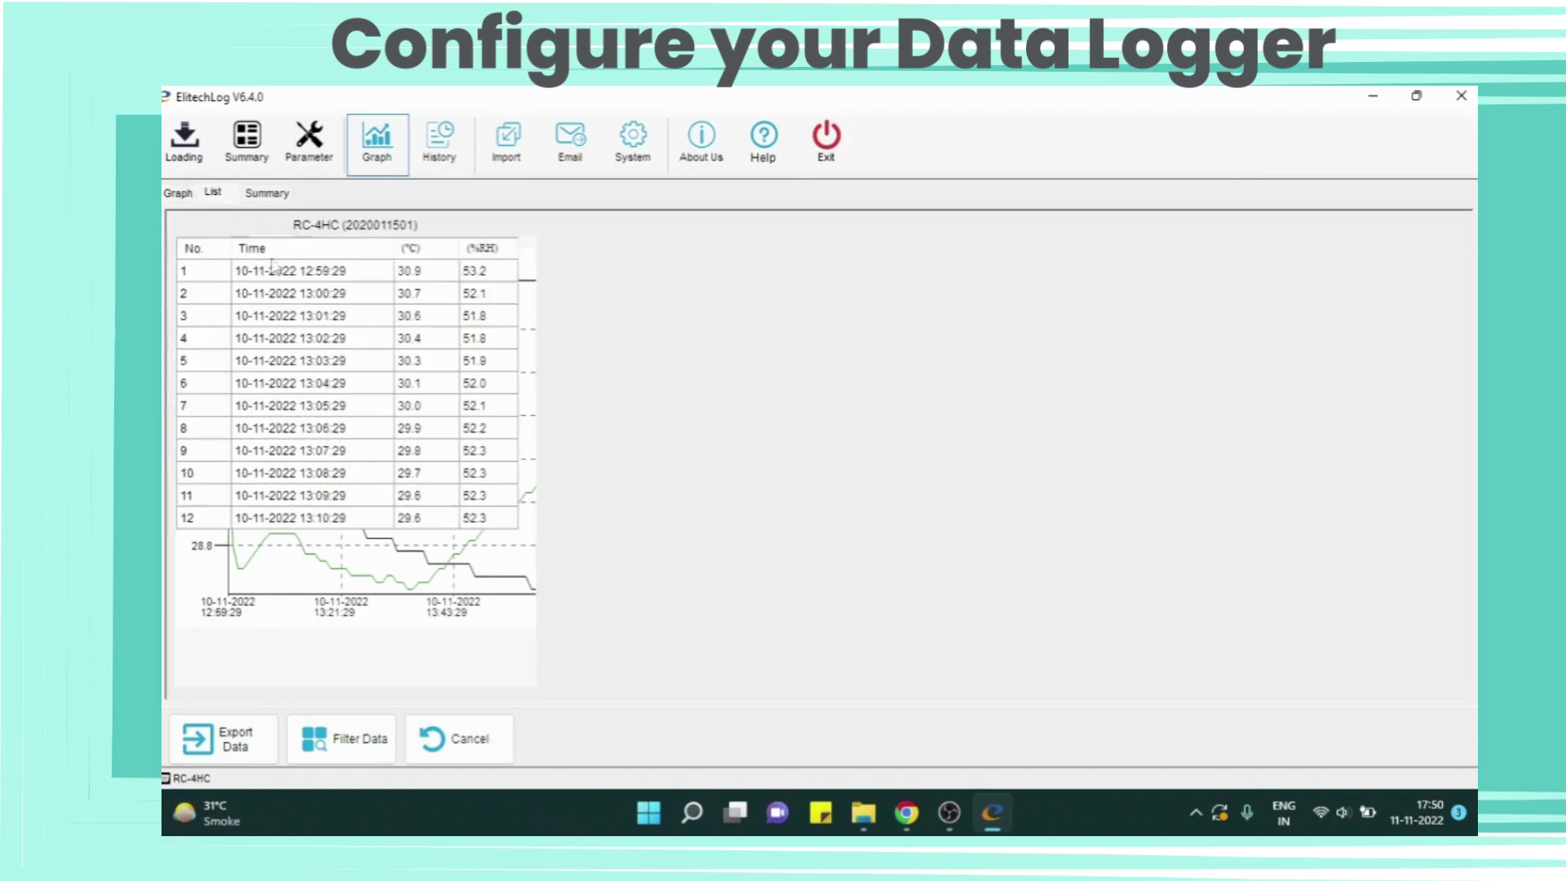
scroll(431, 402, "down", 6)
scroll(431, 402, "up", 6)
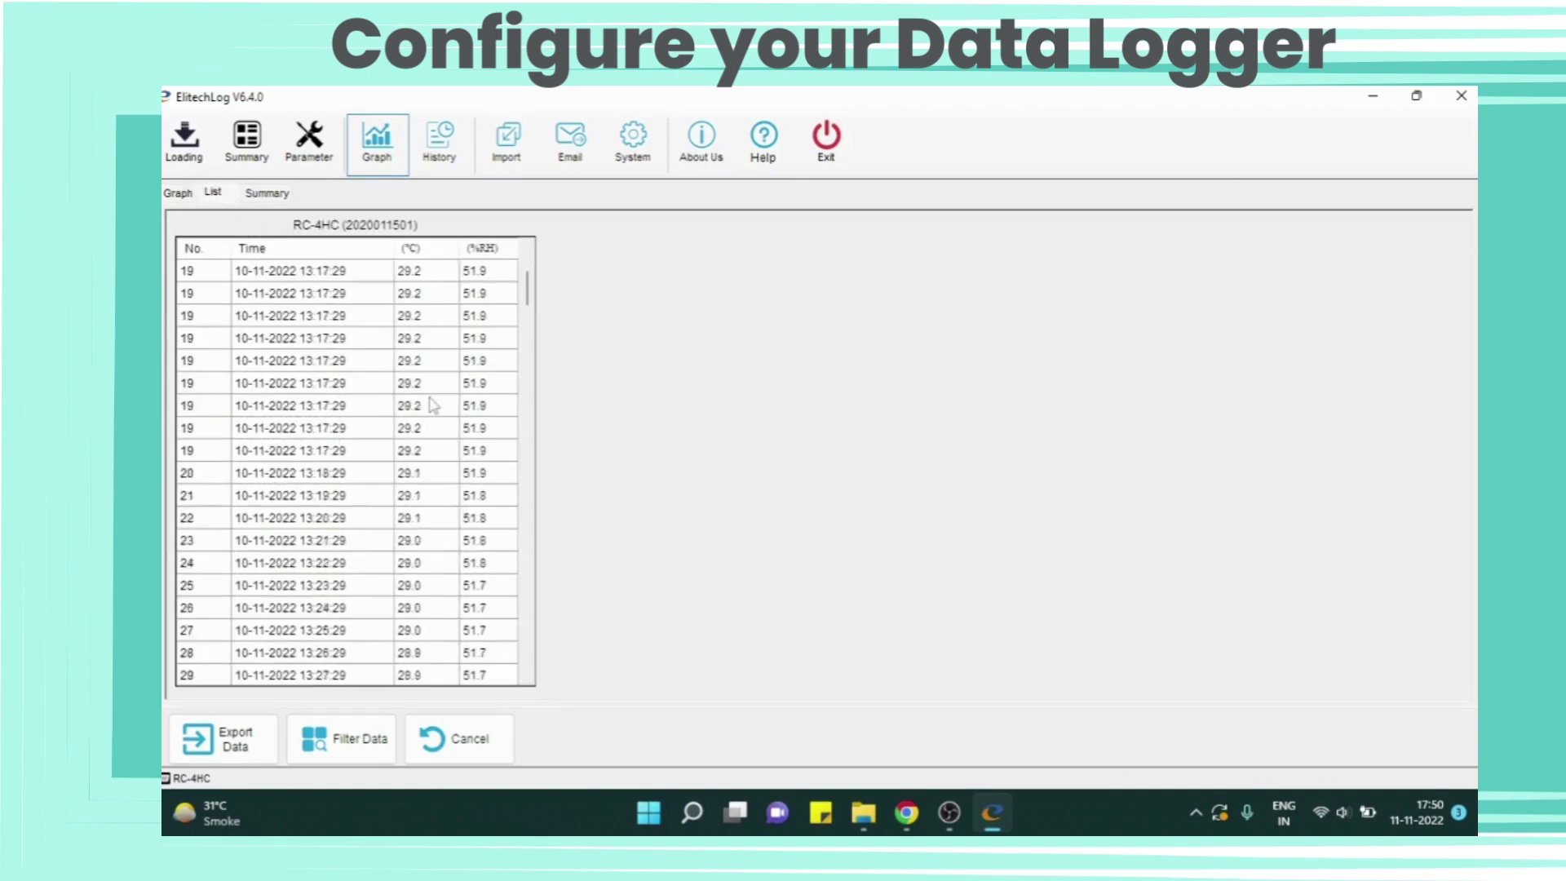
left_click(266, 194)
left_click(213, 193)
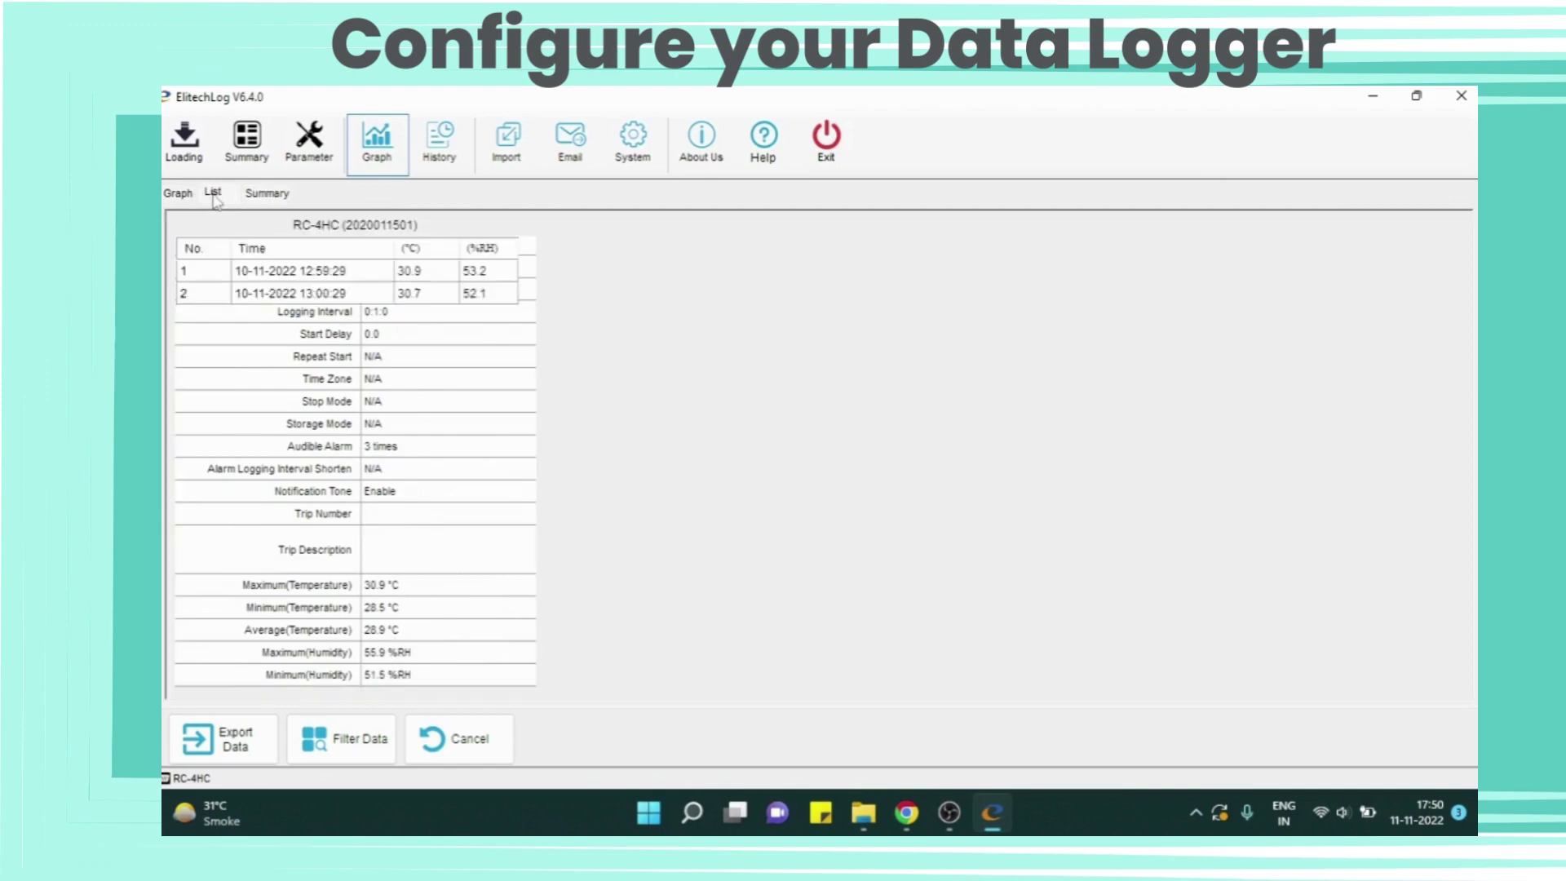
left_click(179, 192)
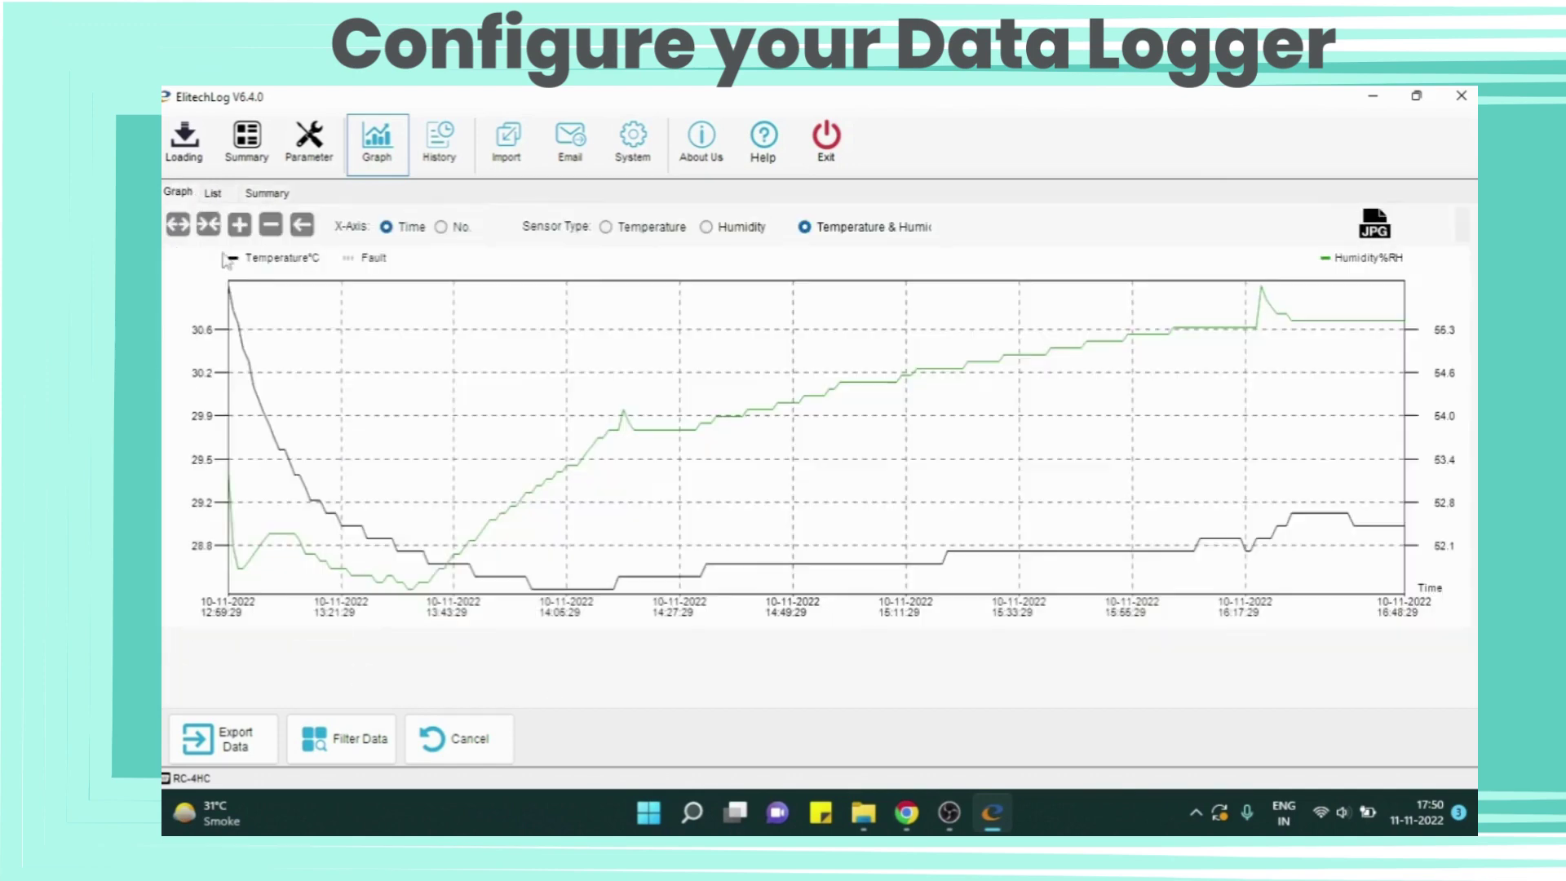
Step: Export the record as a PDF file named RADICAL in the HUMIDITY & TEMP folder
left_click(222, 739)
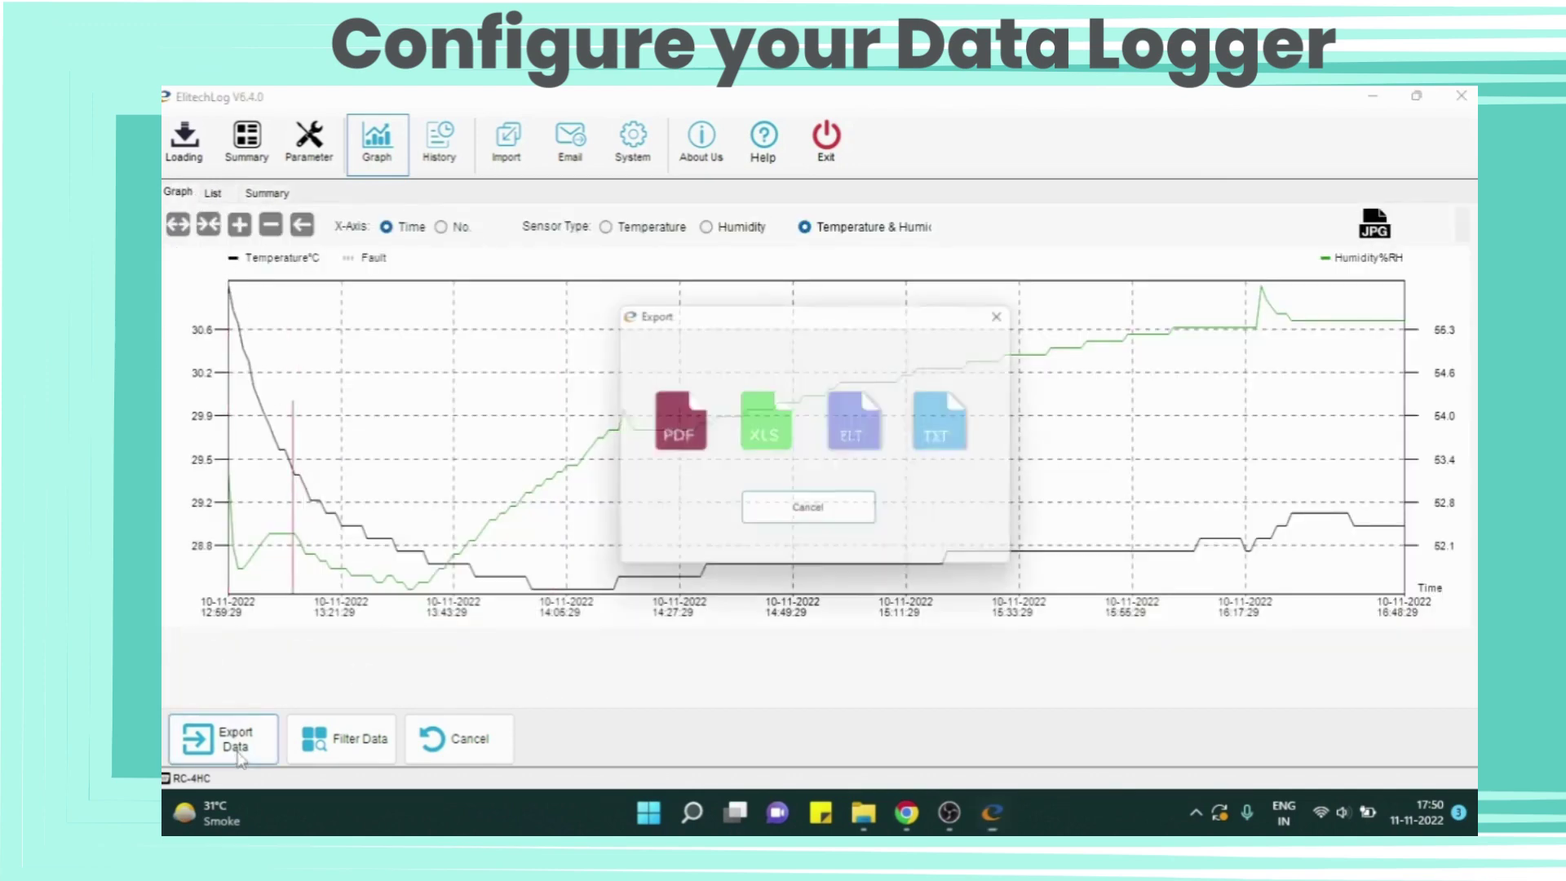
left_click(672, 432)
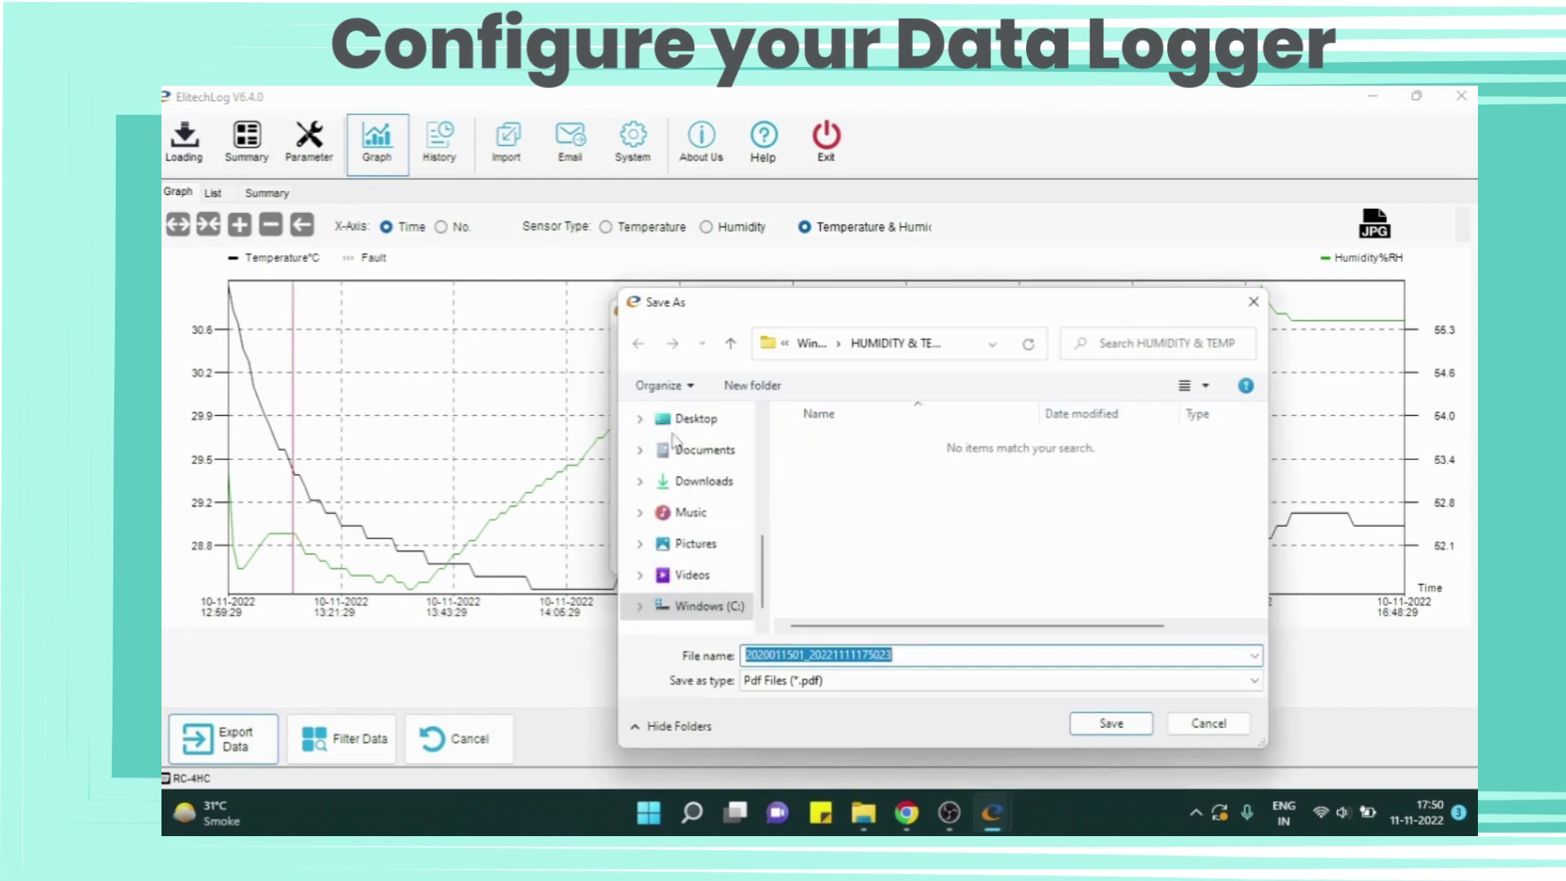
key("BackSpace")
type("R")
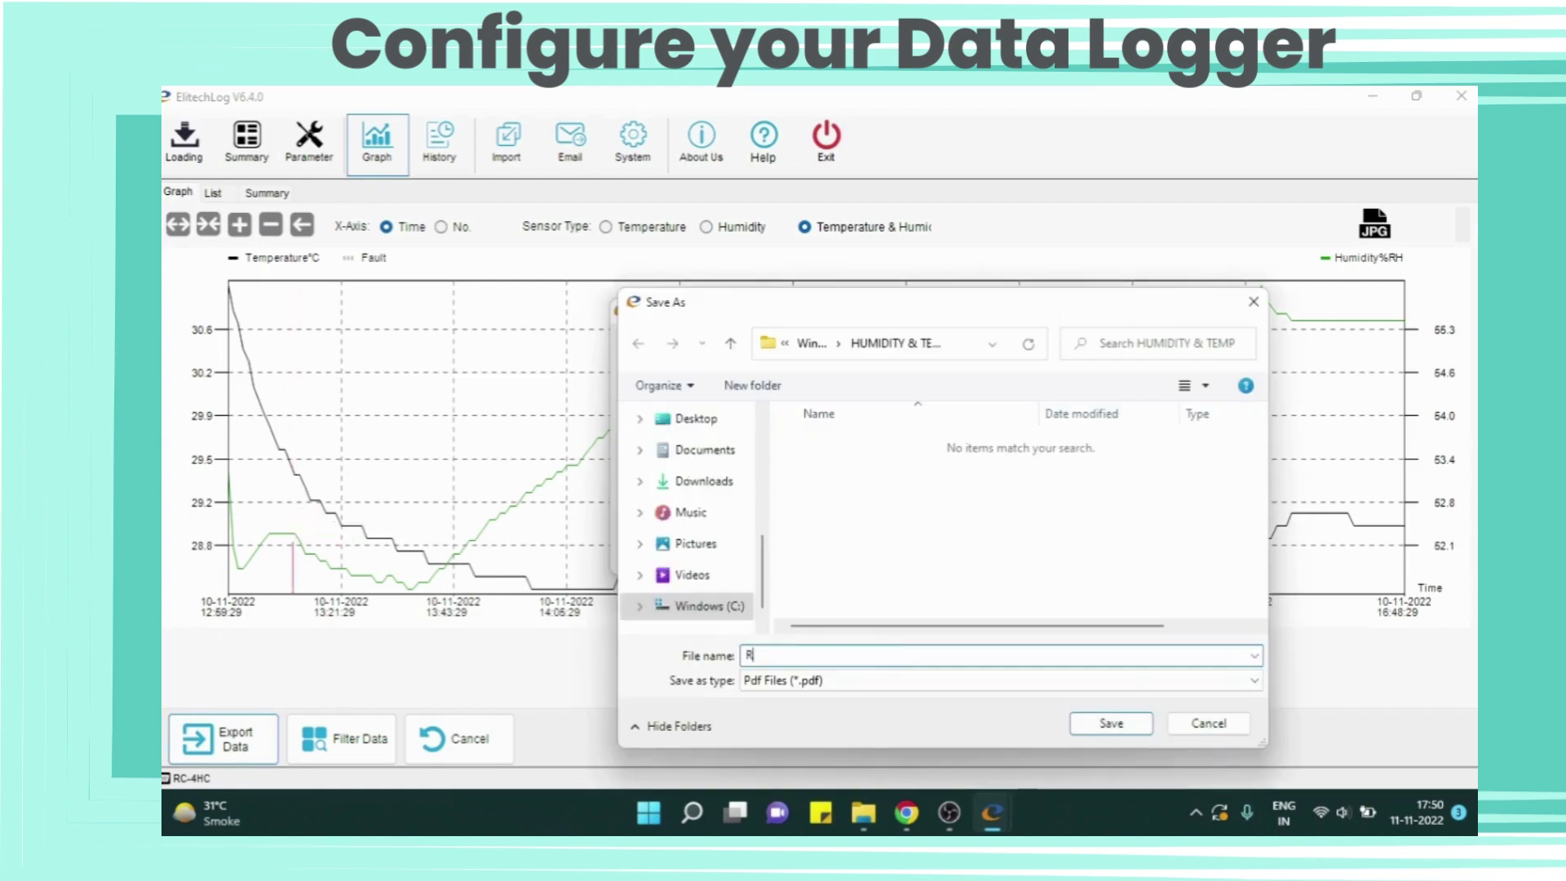
type("AS")
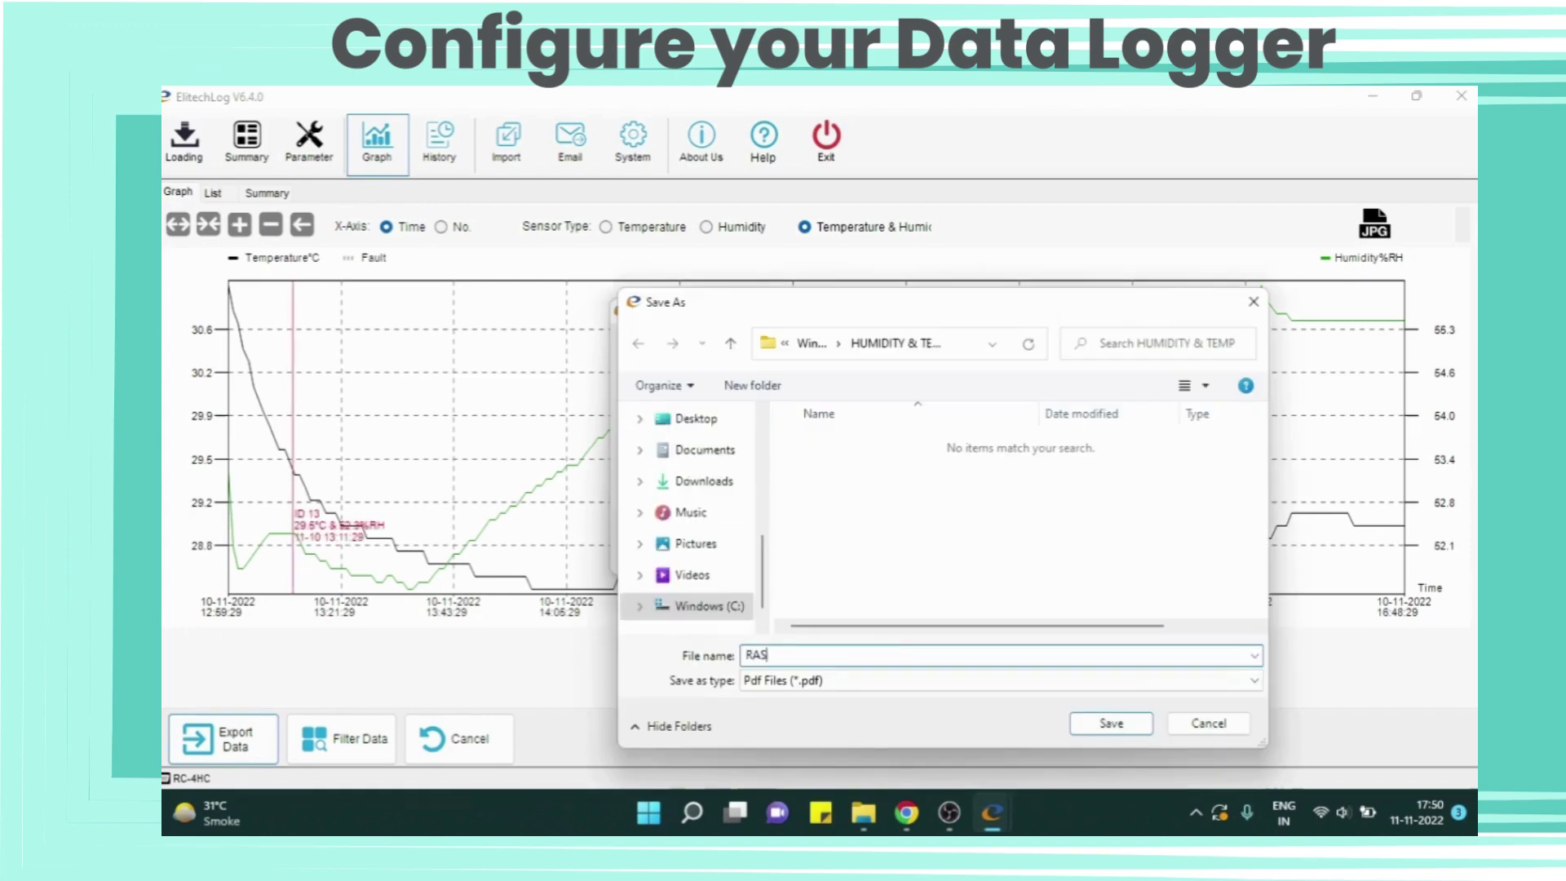
key("BackSpace")
type("DICAL")
left_click(1105, 723)
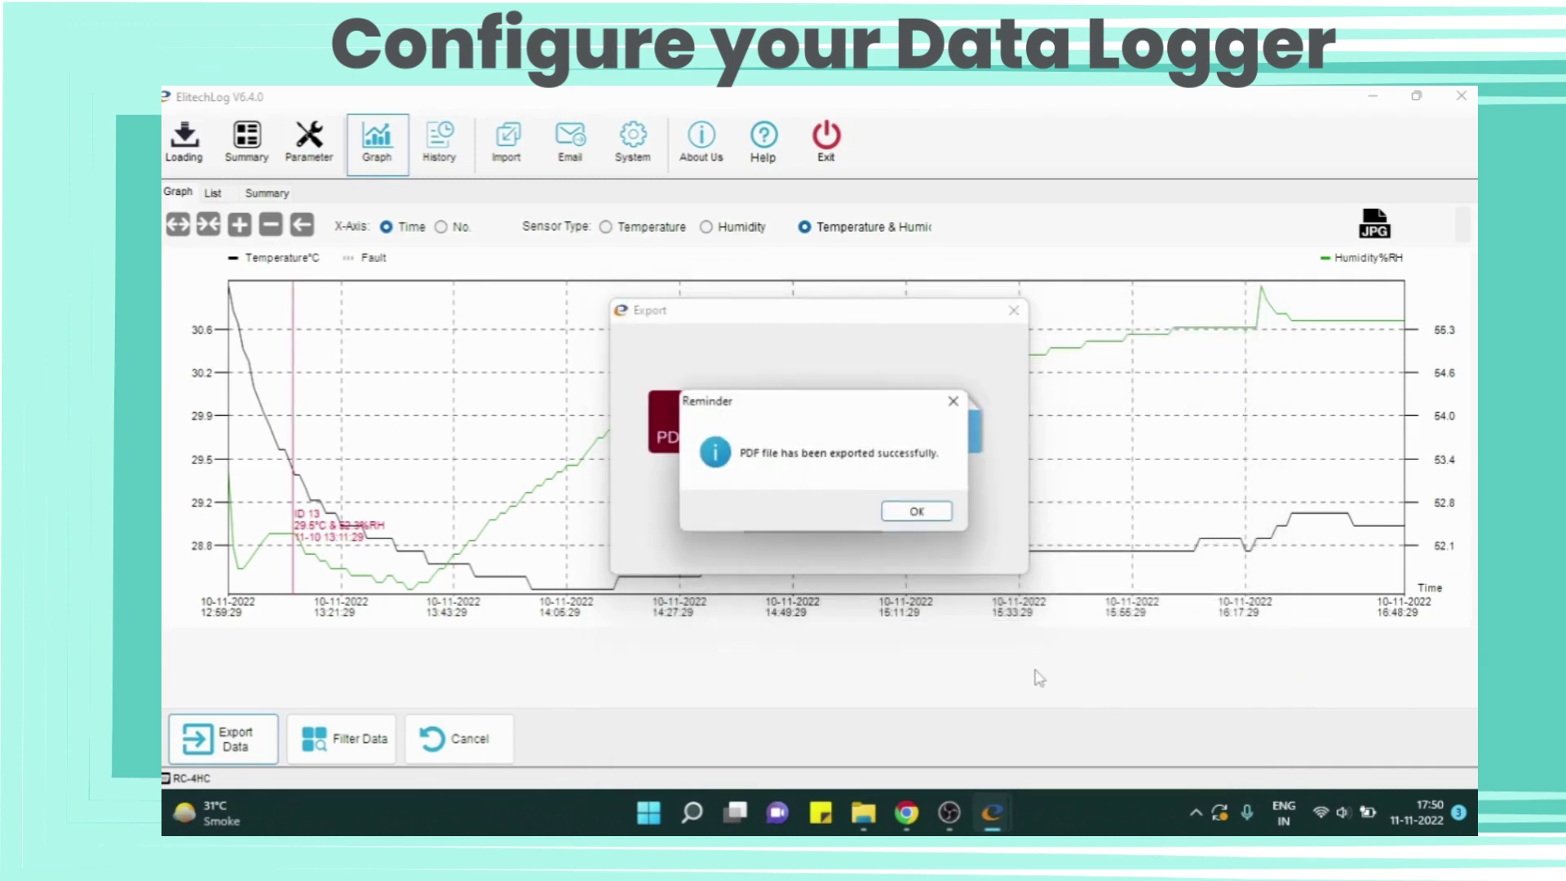
left_click(916, 514)
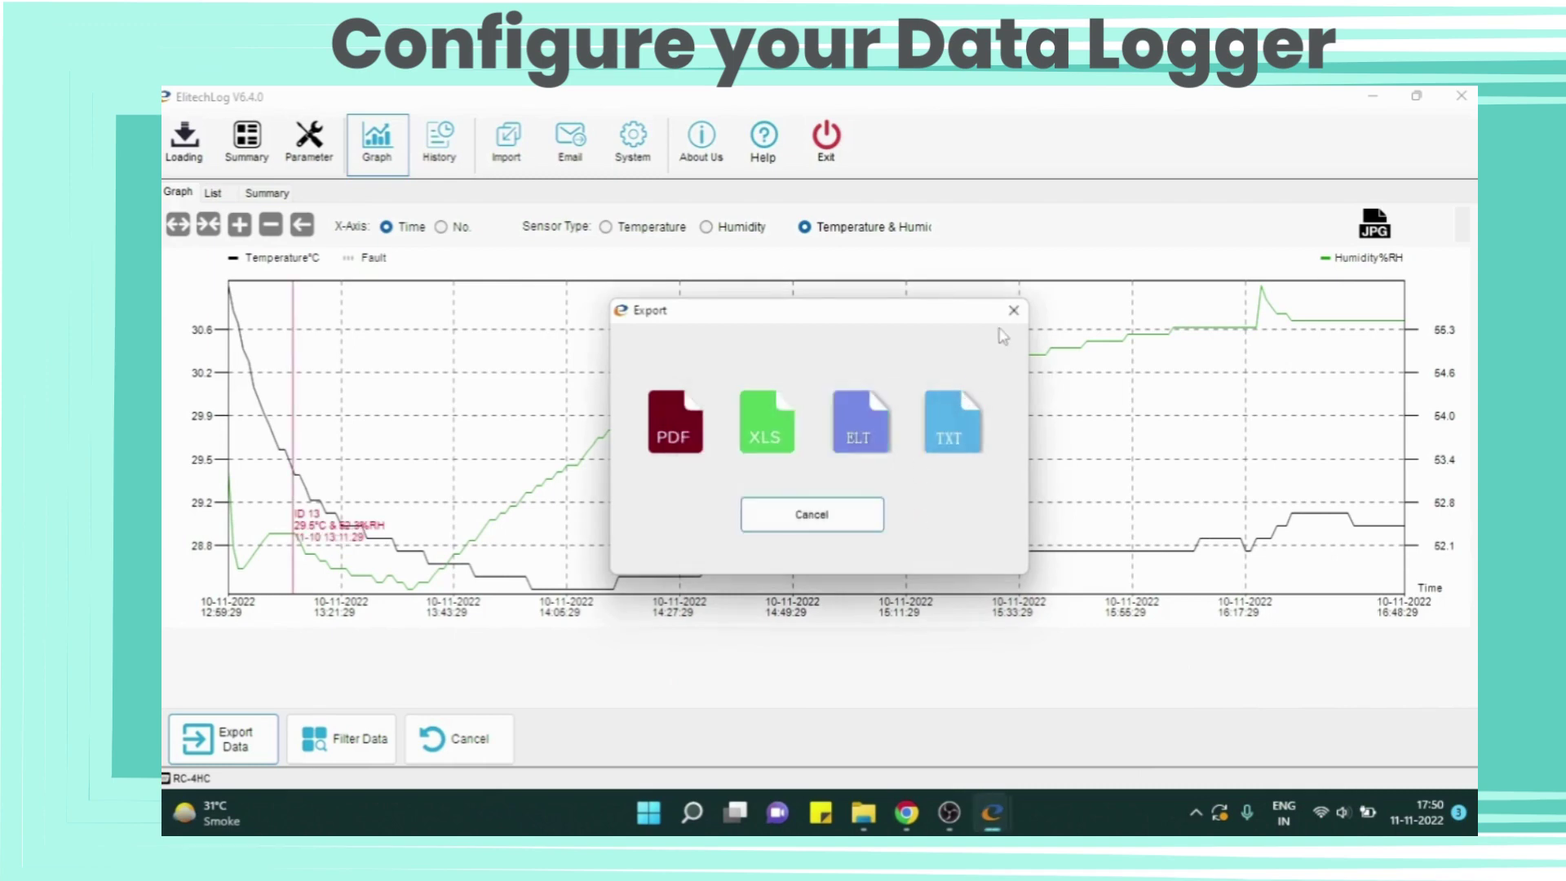
Step: Switch to File Explorer and open the exported RADICAL PDF from the HUMIDITY & TEMP folder
left_click(862, 811)
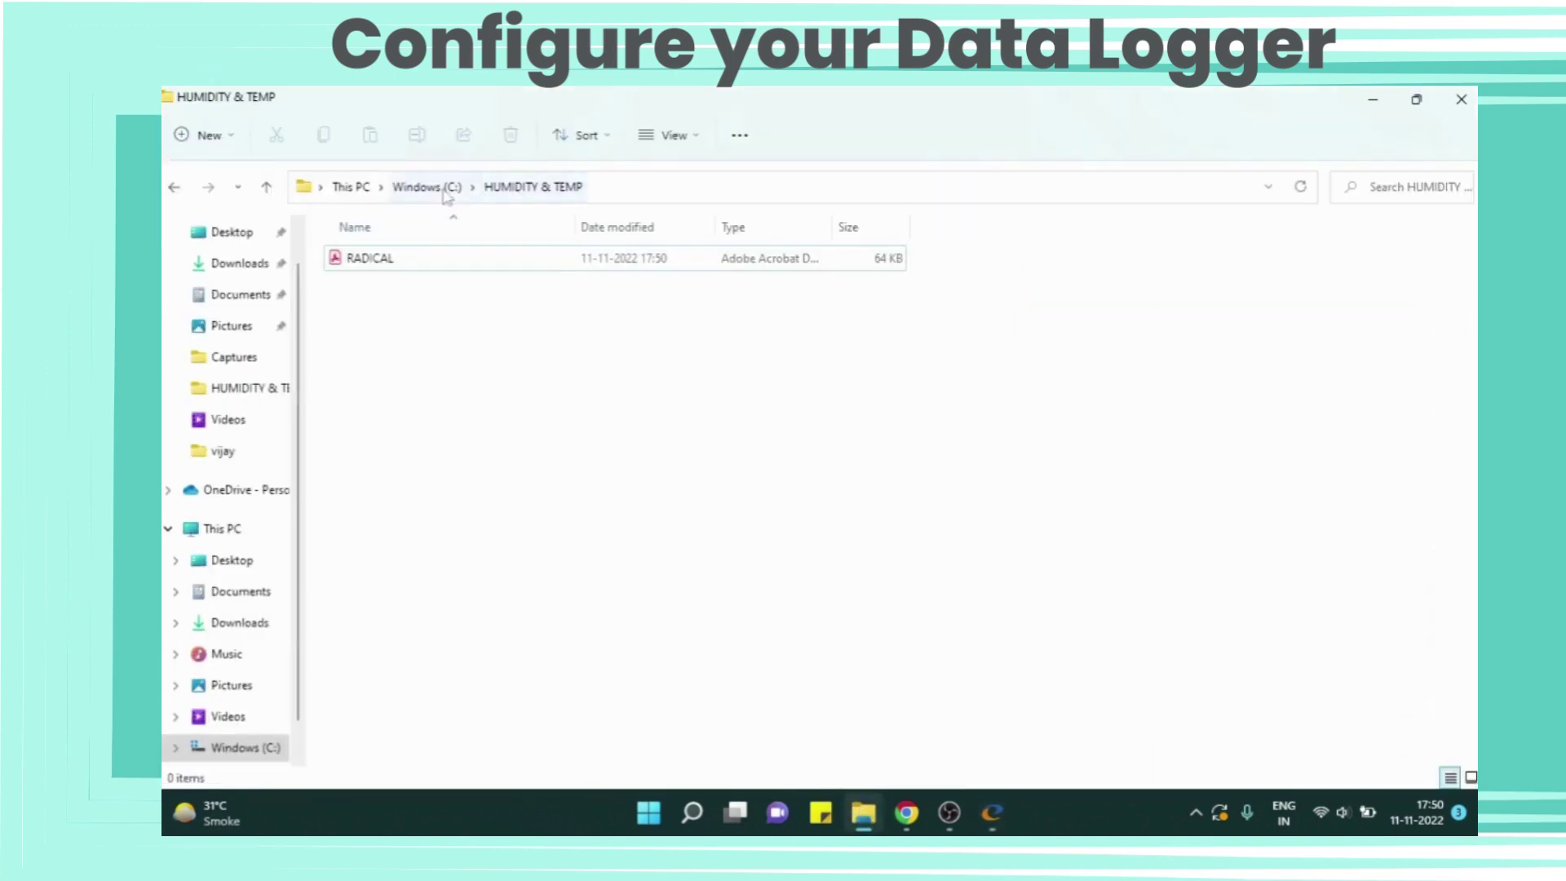
left_click(412, 269)
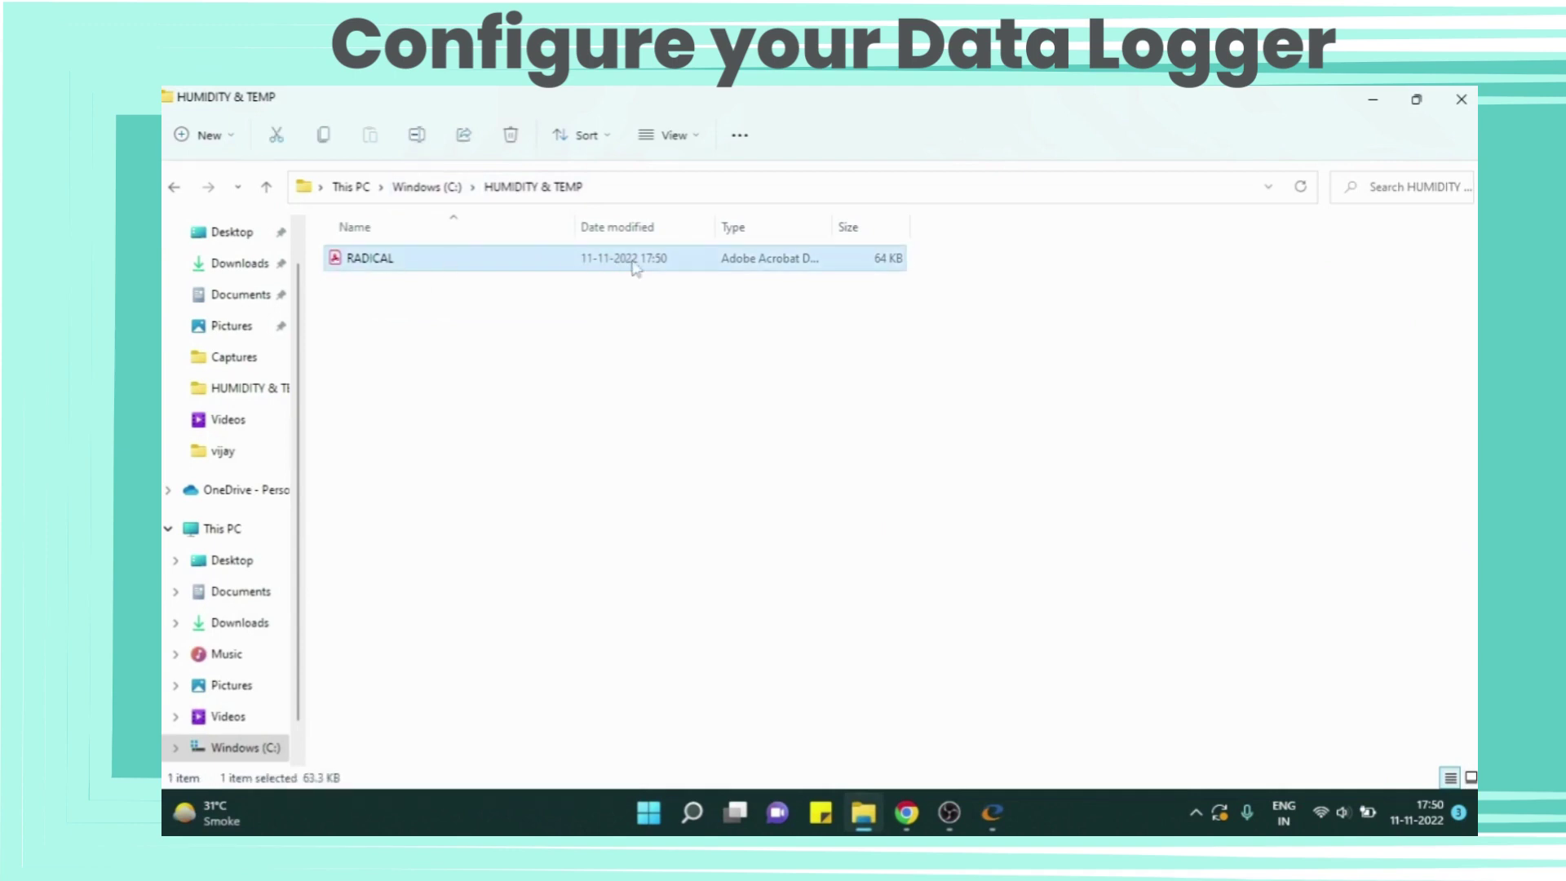
double_click(454, 269)
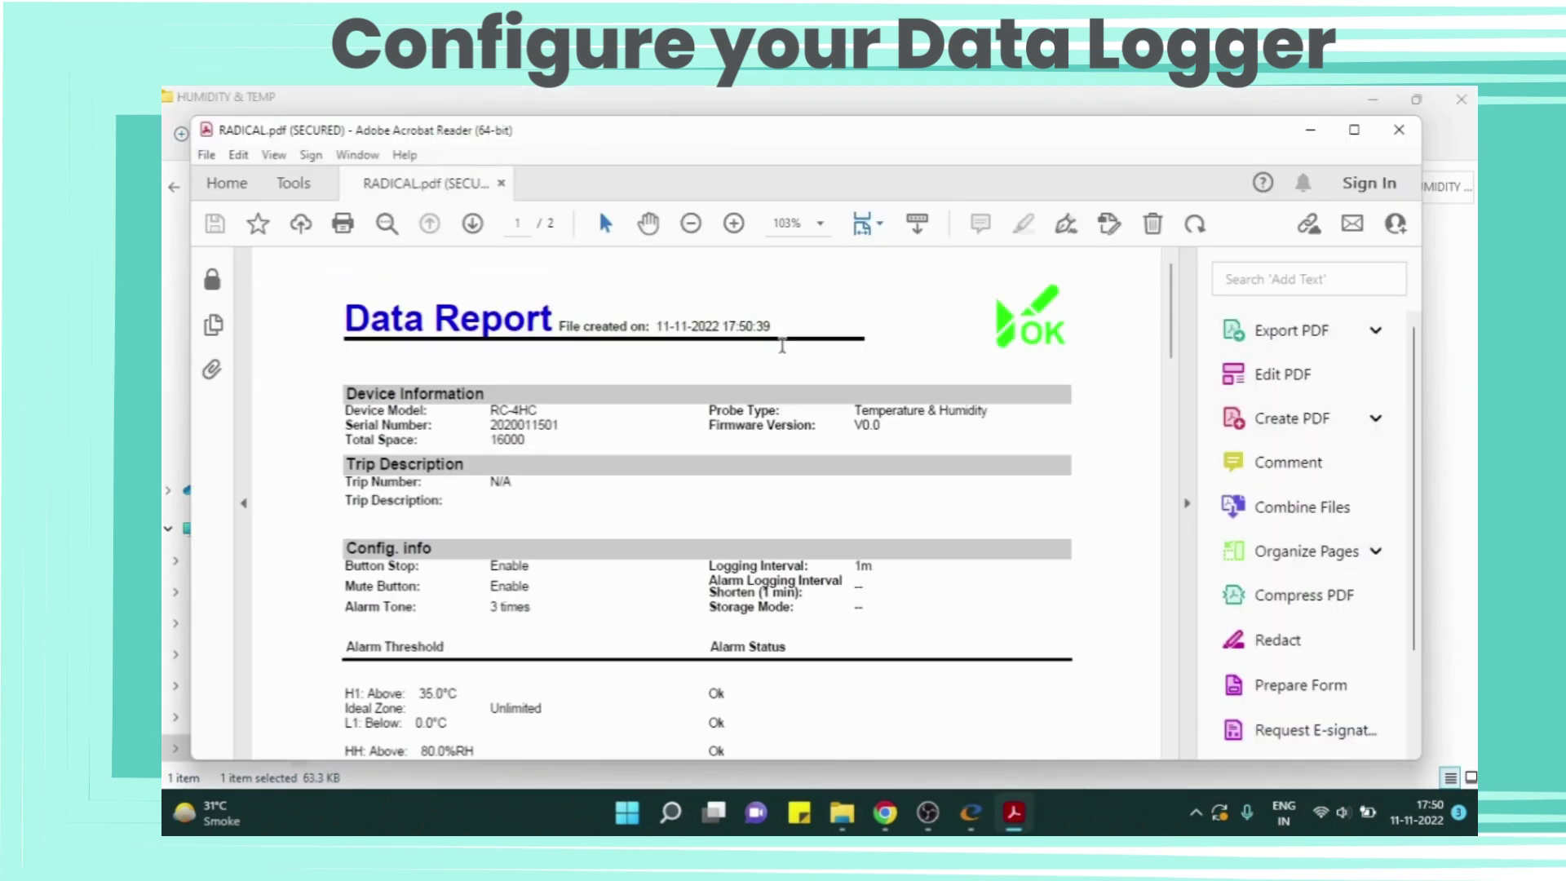
Step: Look through both pages of the data report, including configuration, summary, graph and readings, and switch back to ElitechLog
scroll(782, 346, "down", 10)
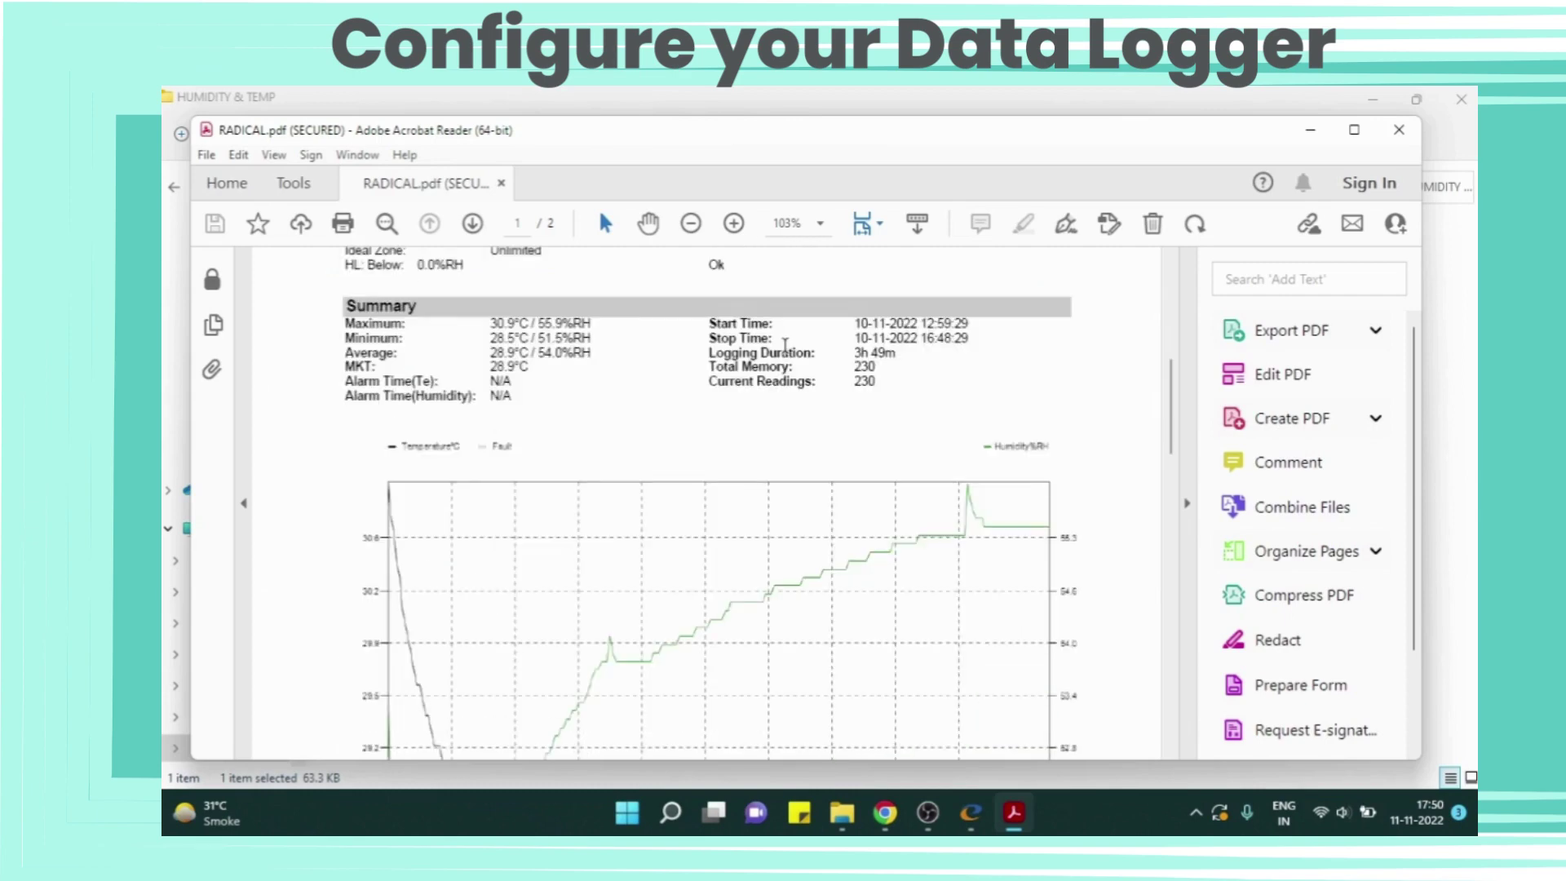
scroll(785, 346, "down", 5)
scroll(784, 346, "down", 5)
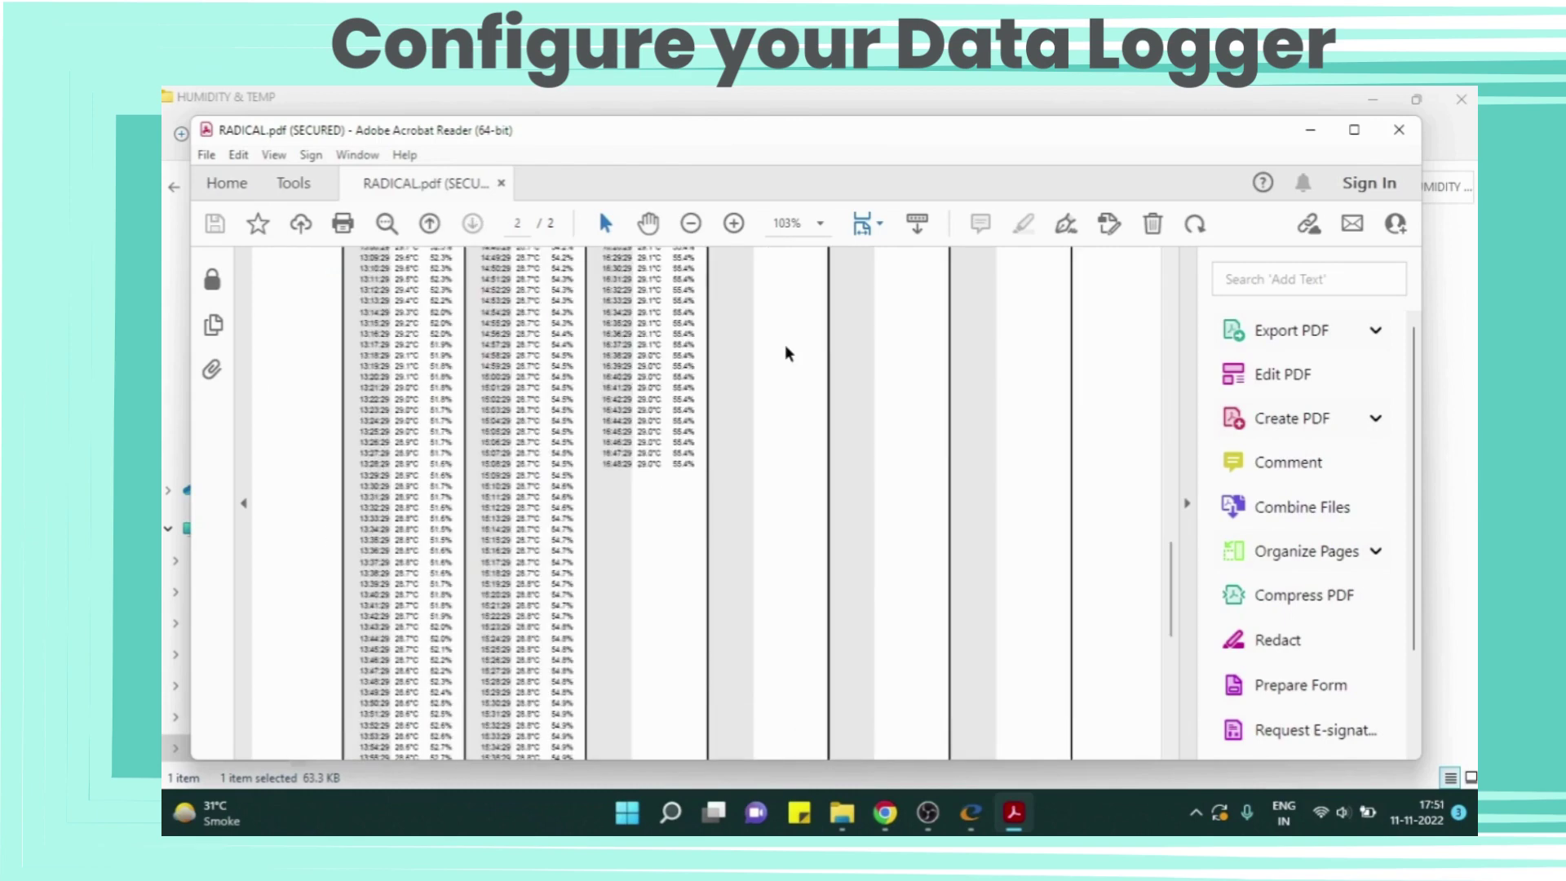
scroll(786, 349, "down", 2)
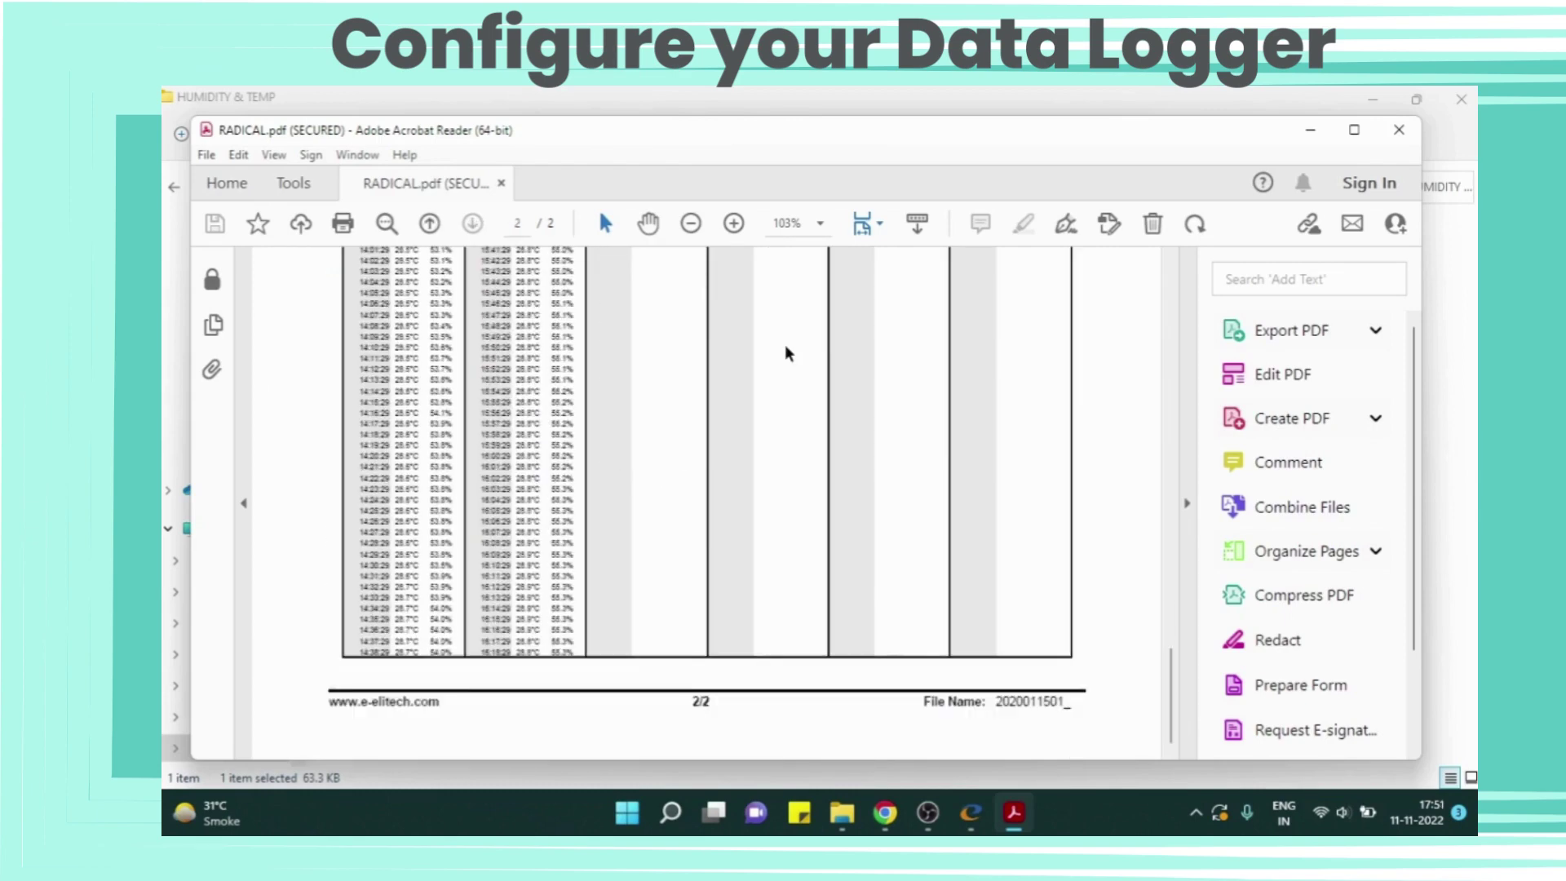
scroll(787, 352, "up", 7)
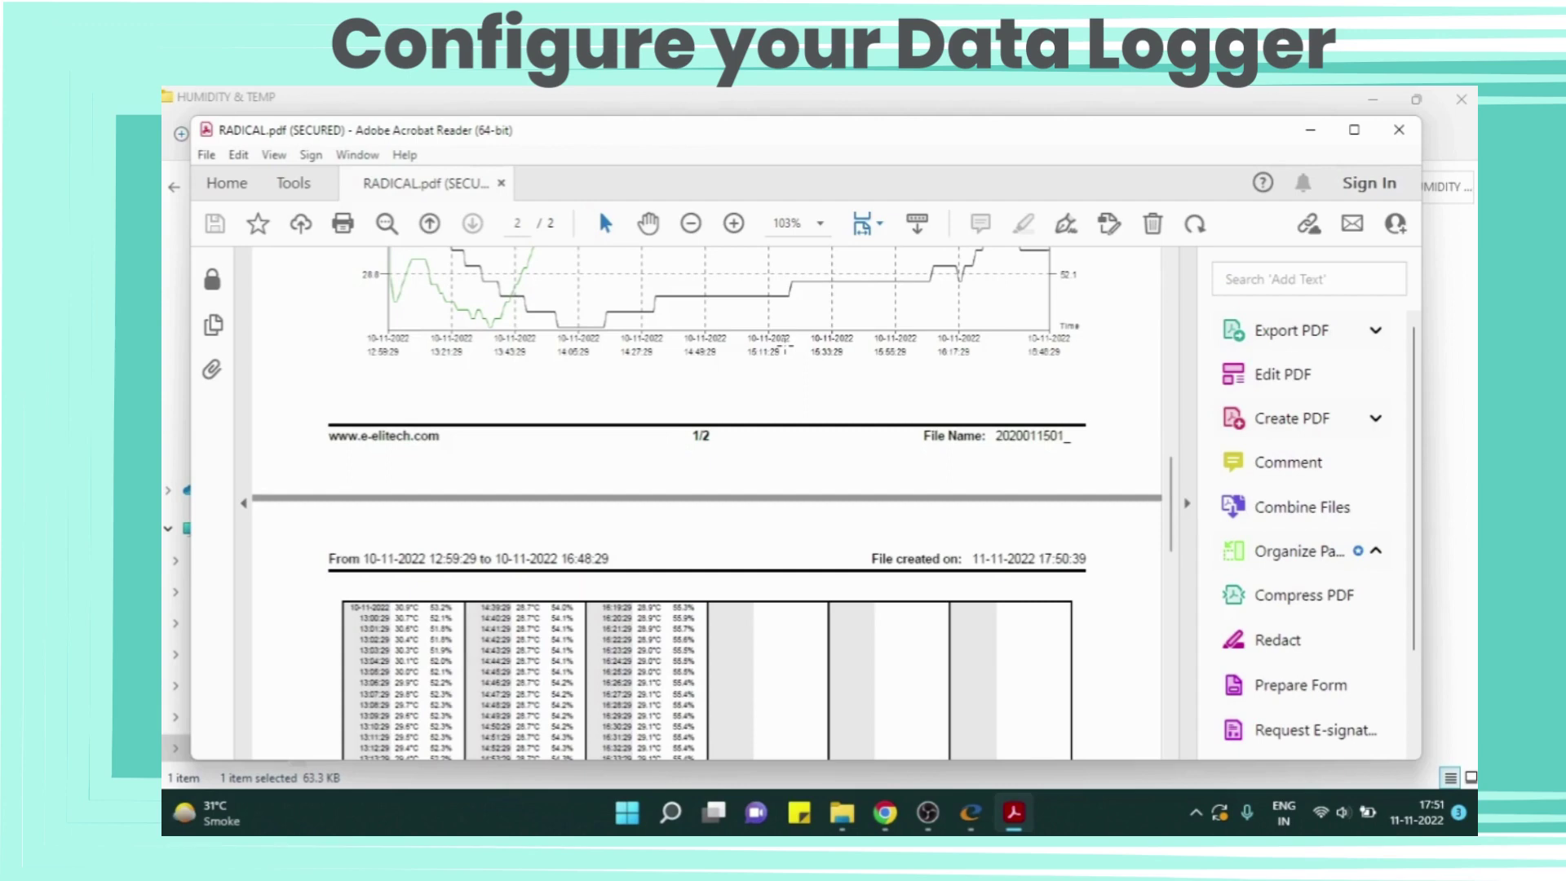
scroll(784, 343, "up", 8)
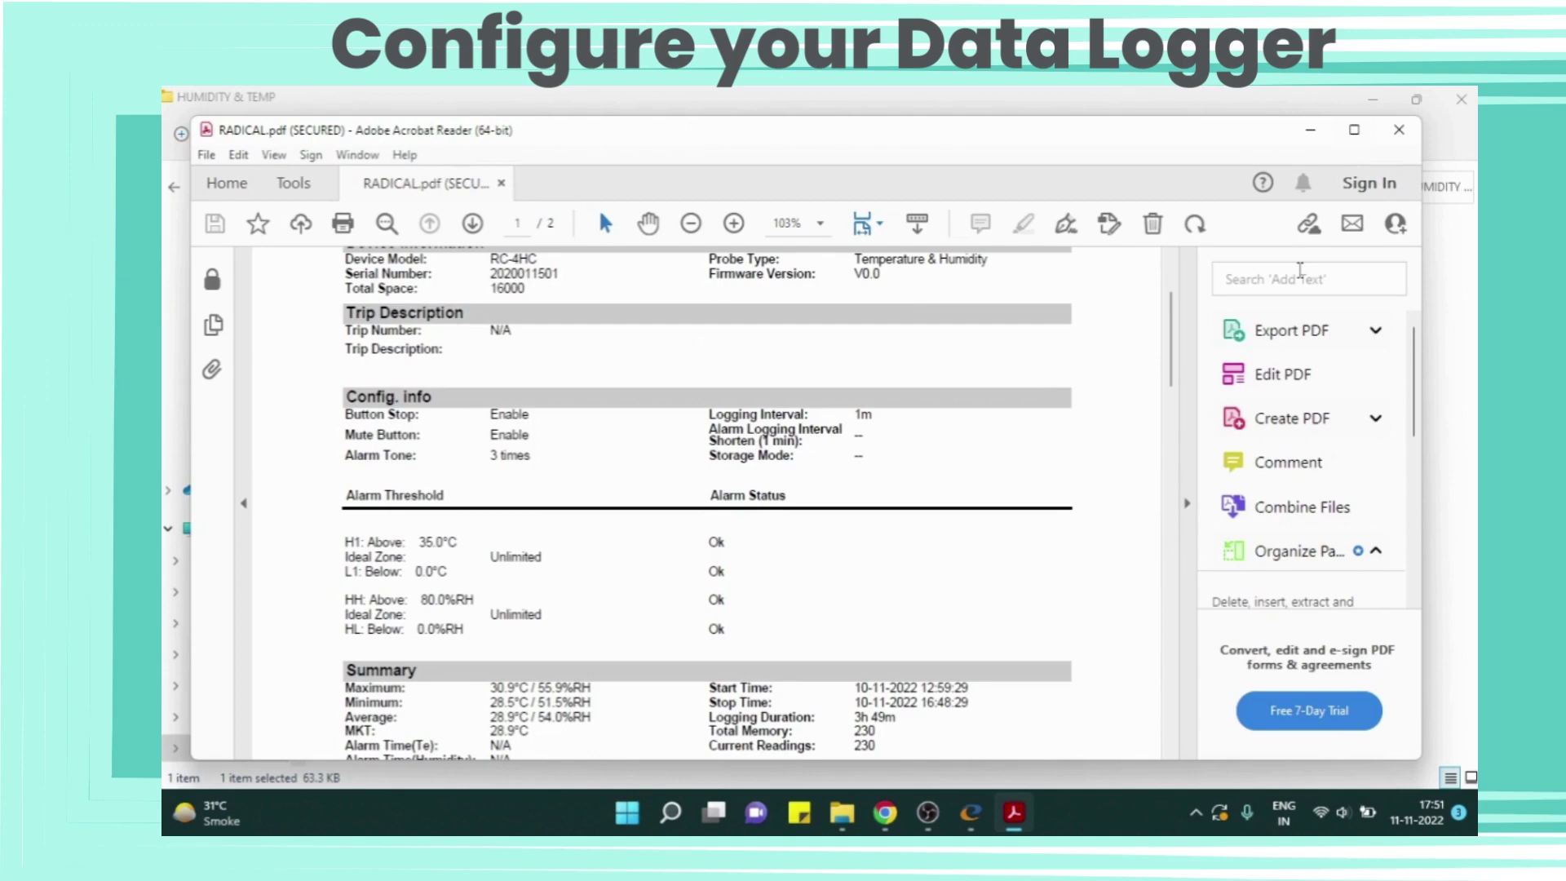
key("alt+Tab")
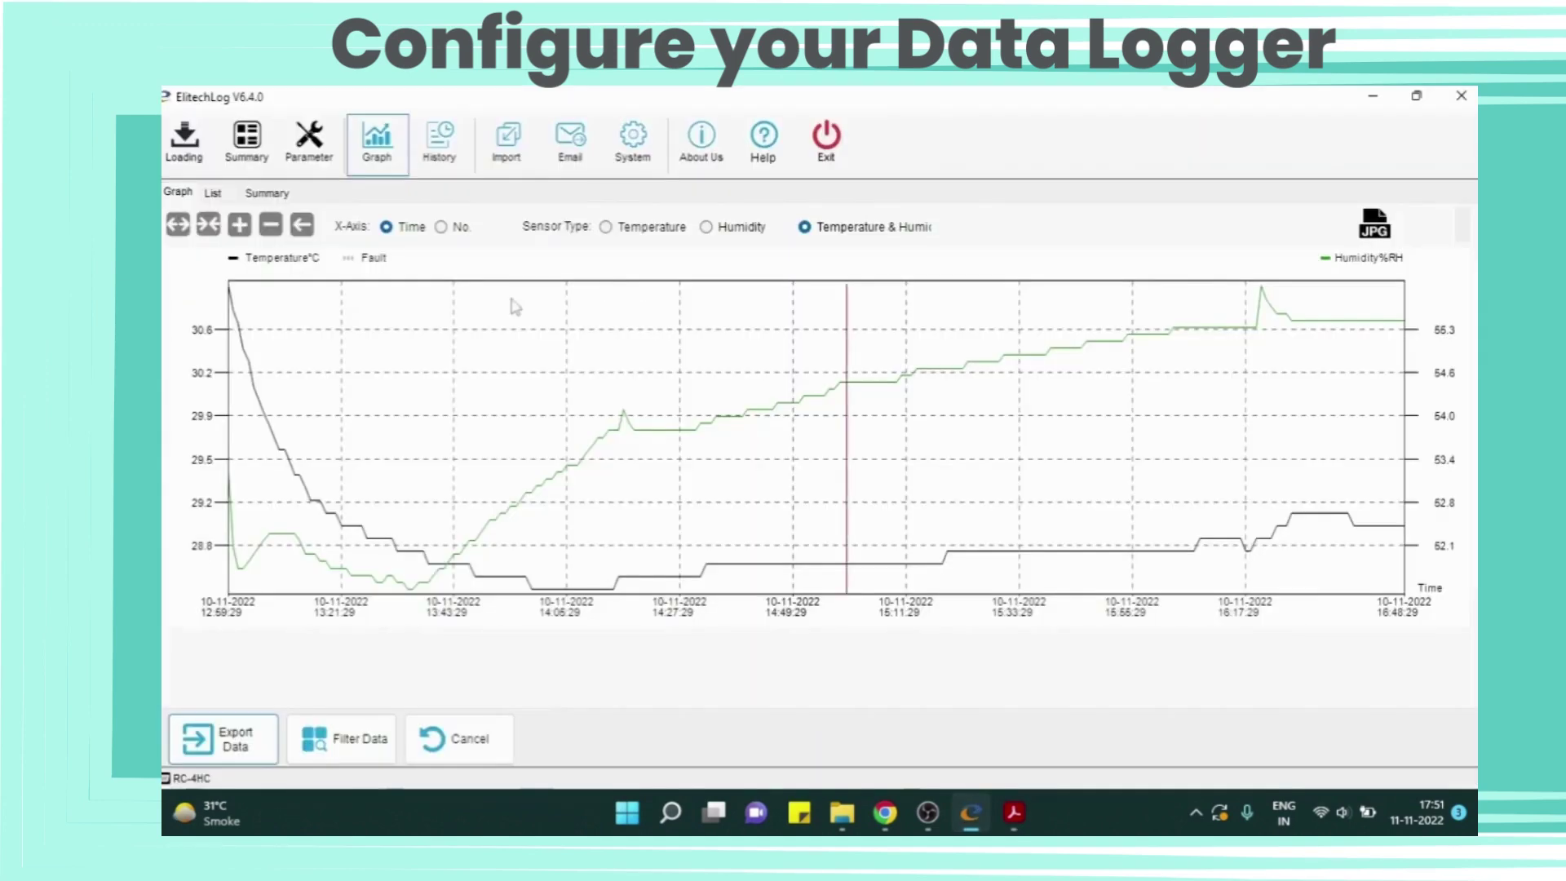